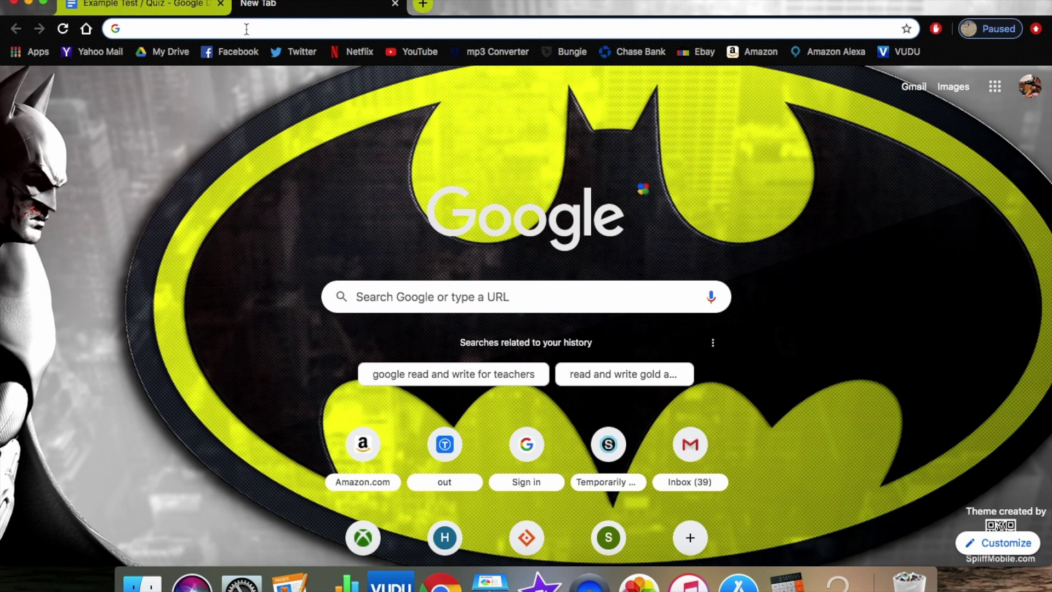
# Search for 'read write chrome', add the Read&Write extension to Chrome, and close the store tab
pyautogui.write('read wr')
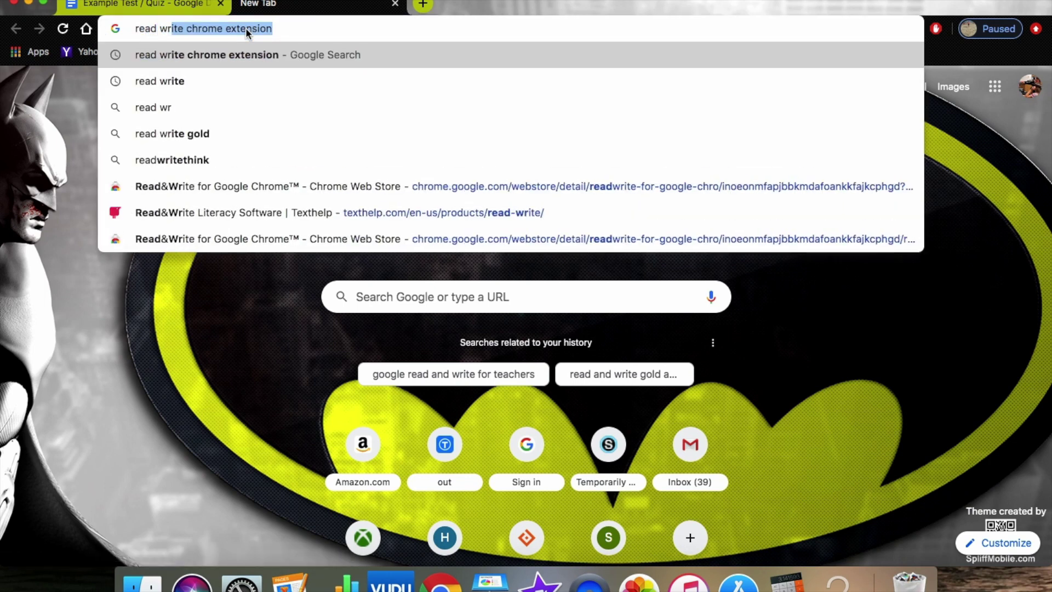
pyautogui.write('ite chrome')
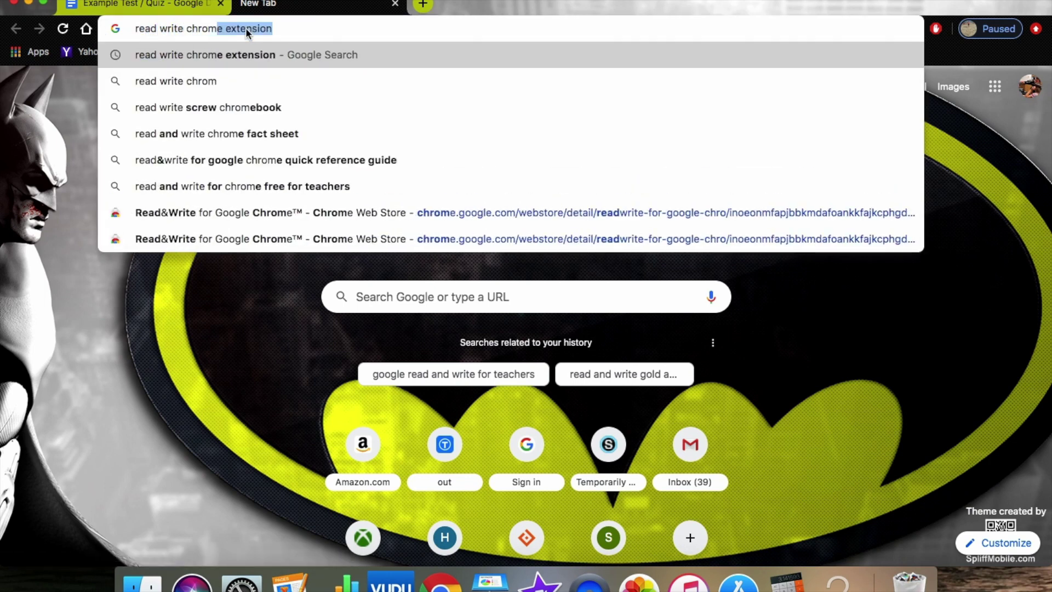
pyautogui.press('Return')
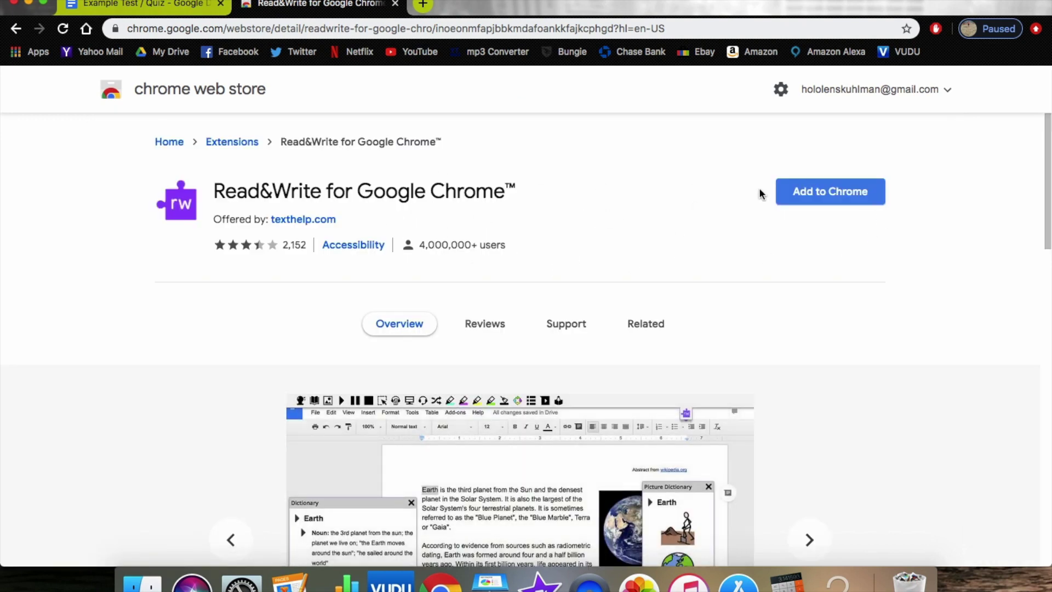
pyautogui.click(827, 197)
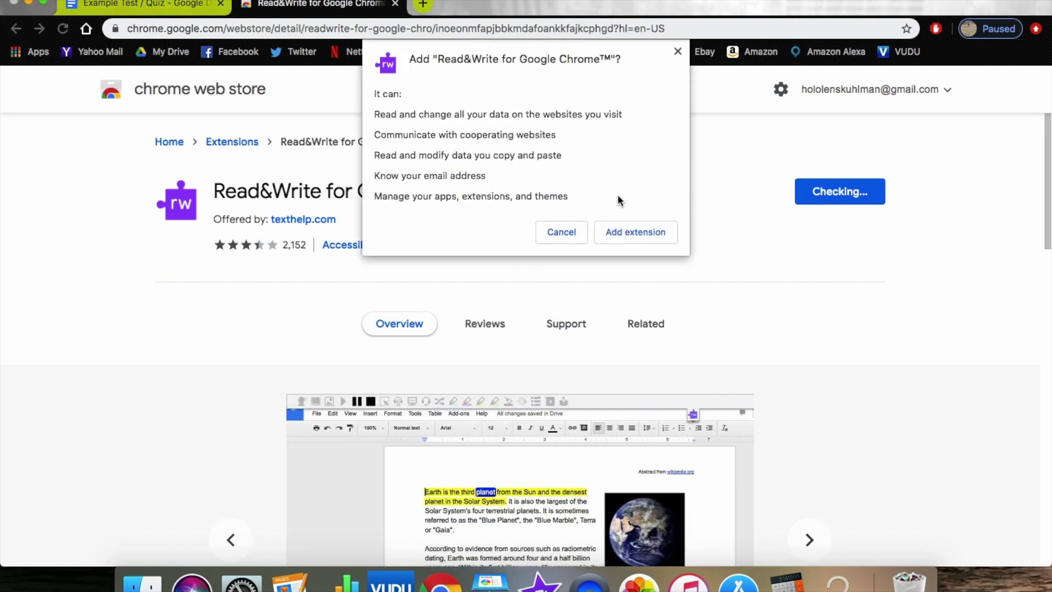
pyautogui.click(629, 232)
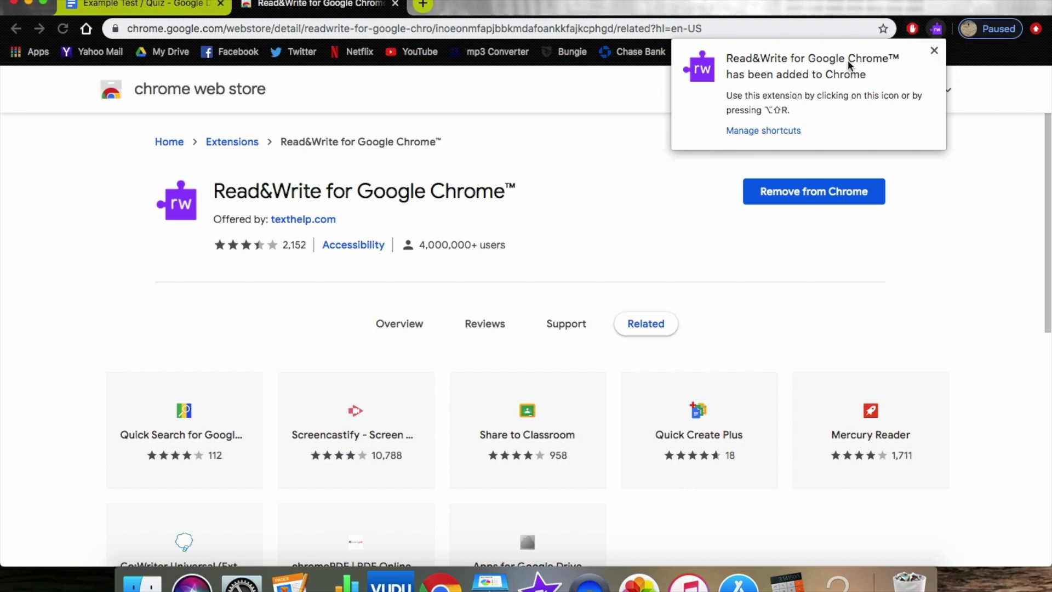
pyautogui.click(934, 52)
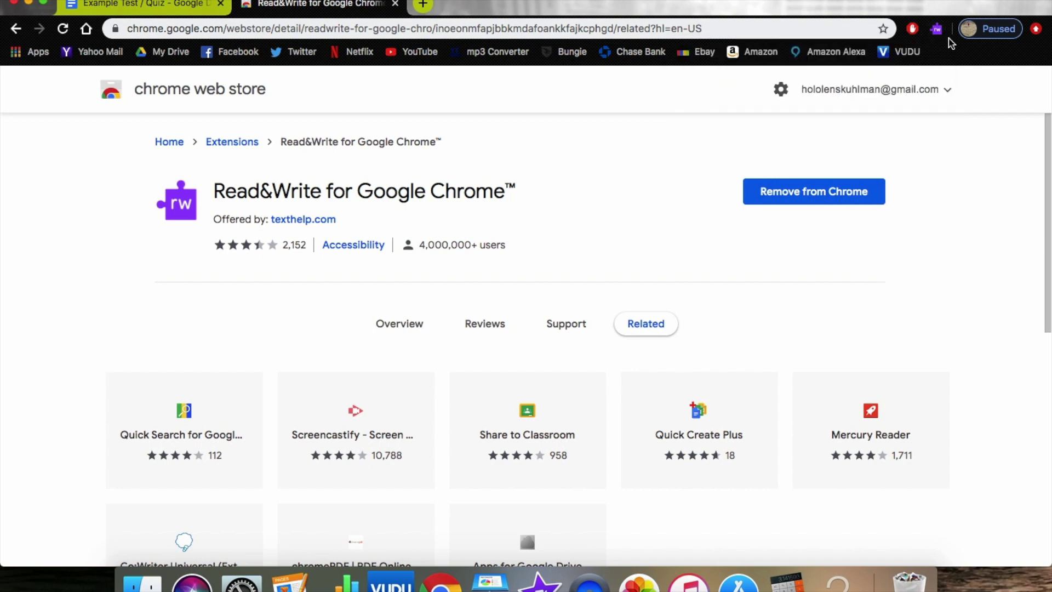
pyautogui.click(395, 4)
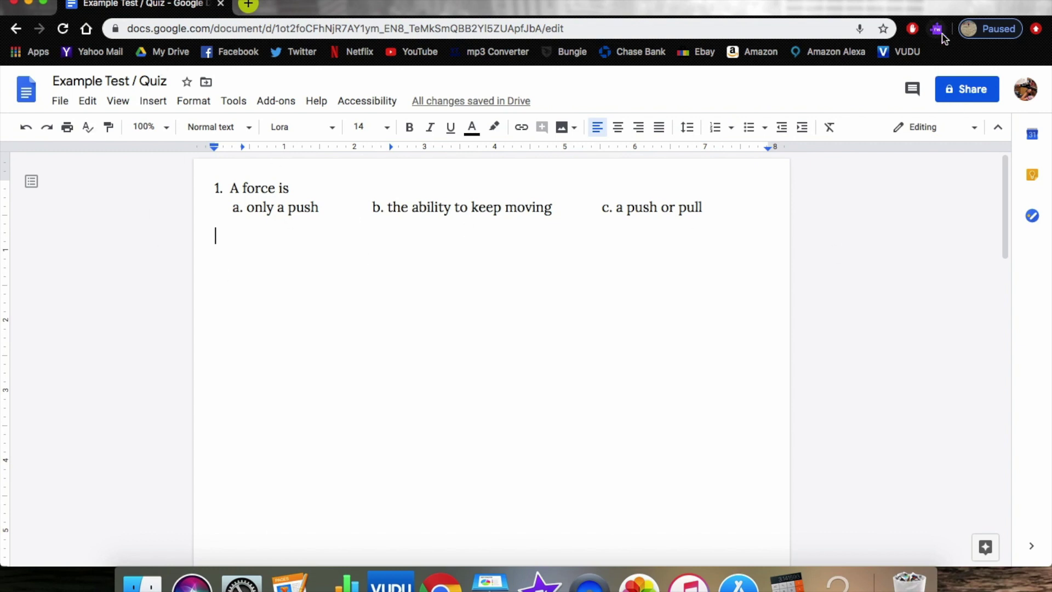
# Reload the quiz and confirm Read&Write can read and change site data on all sites
pyautogui.click(62, 28)
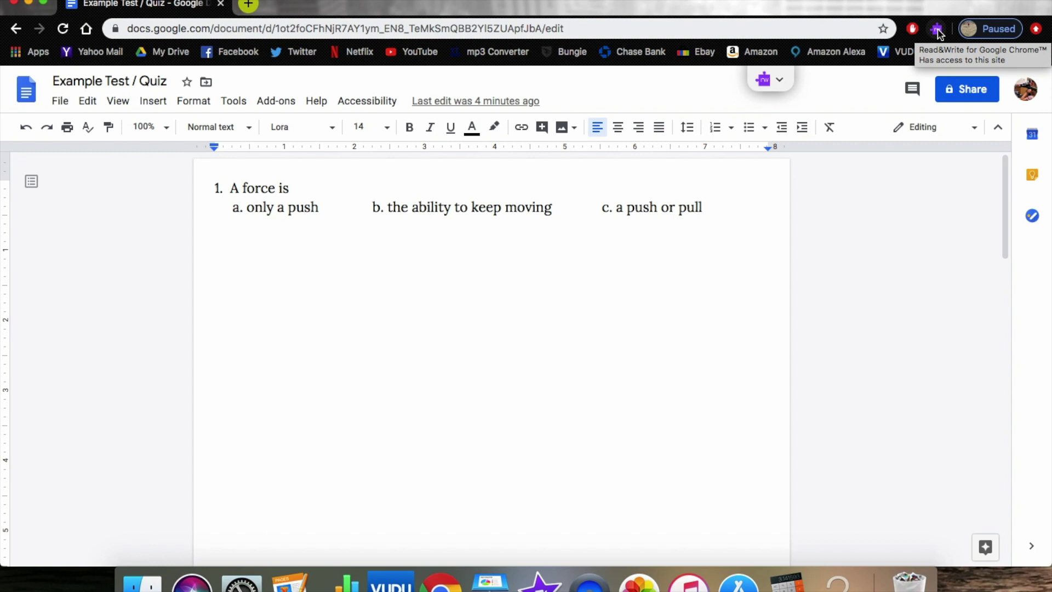
pyautogui.rightClick(937, 30)
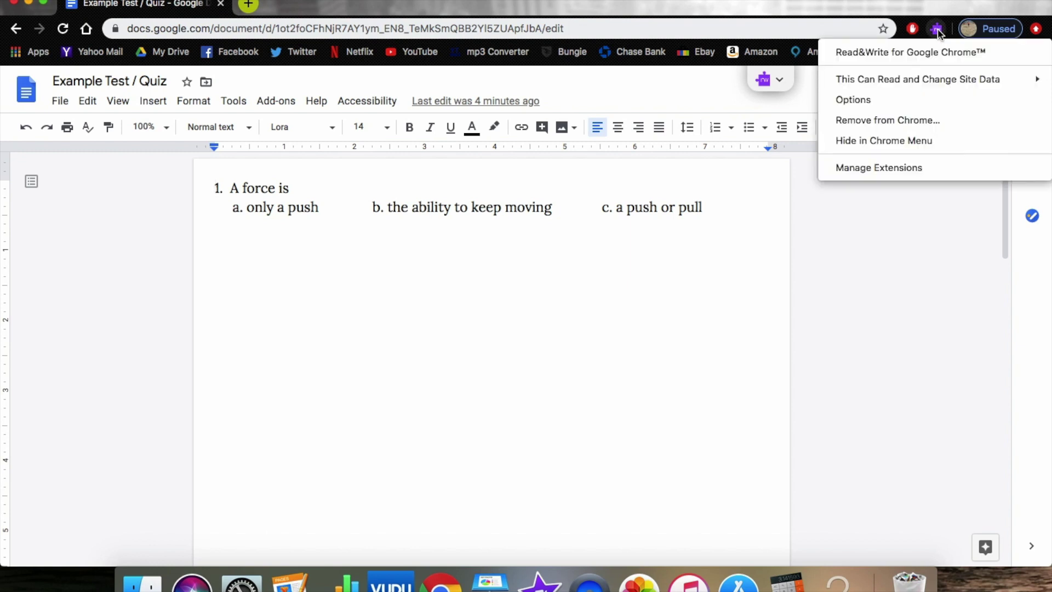
pyautogui.moveTo(946, 79)
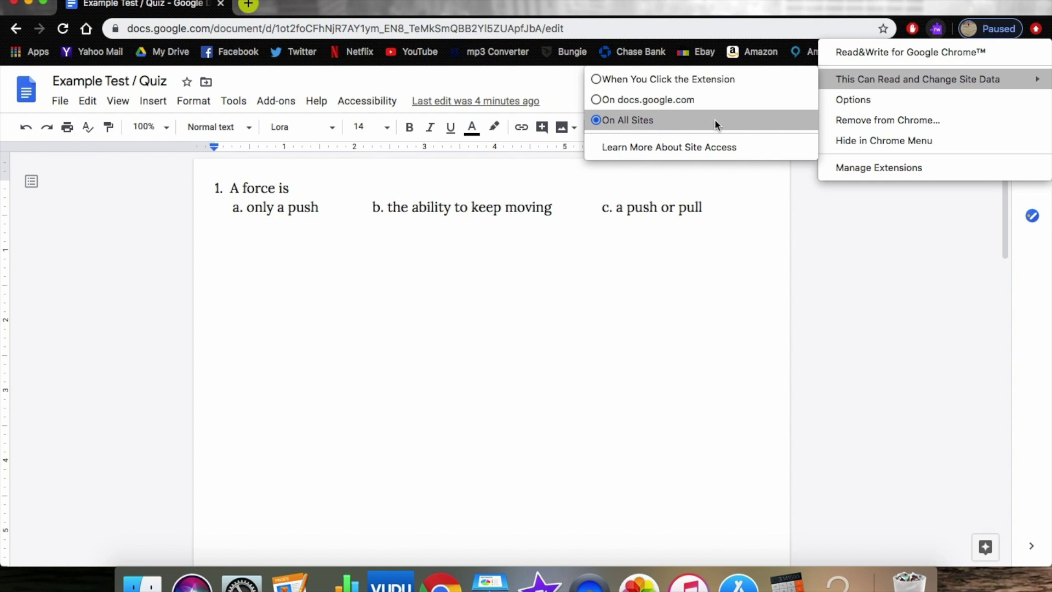
pyautogui.click(824, 246)
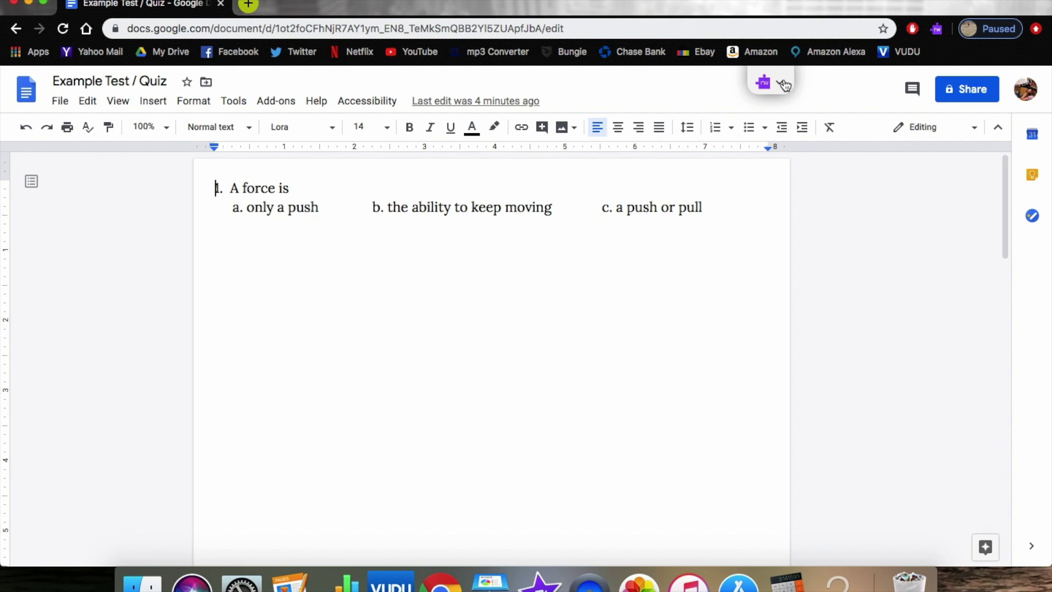
# Launch Read&Write and sign in with the Google account's email and password
pyautogui.click(783, 85)
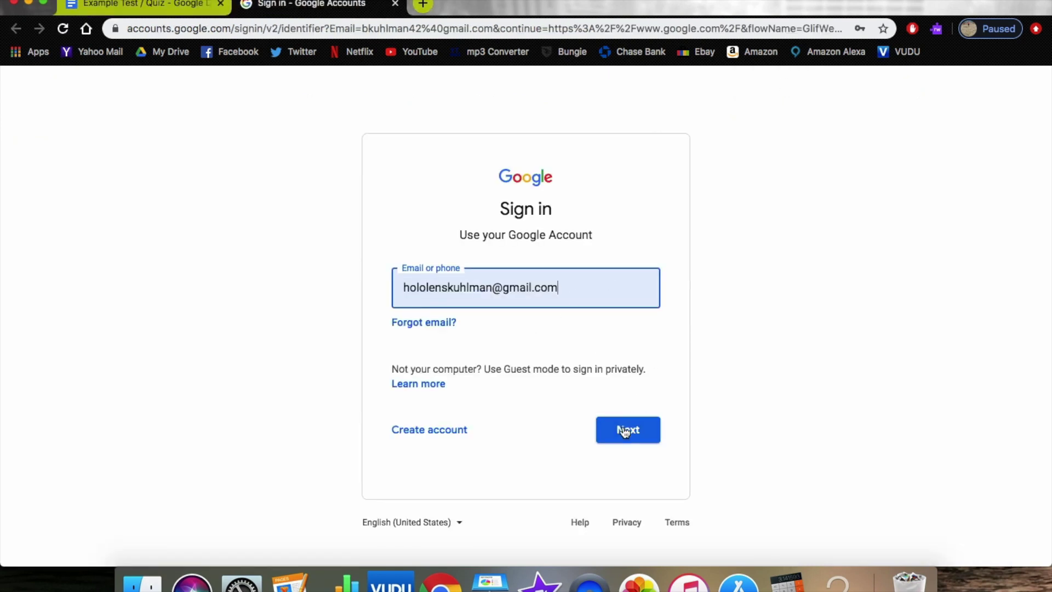
pyautogui.click(625, 431)
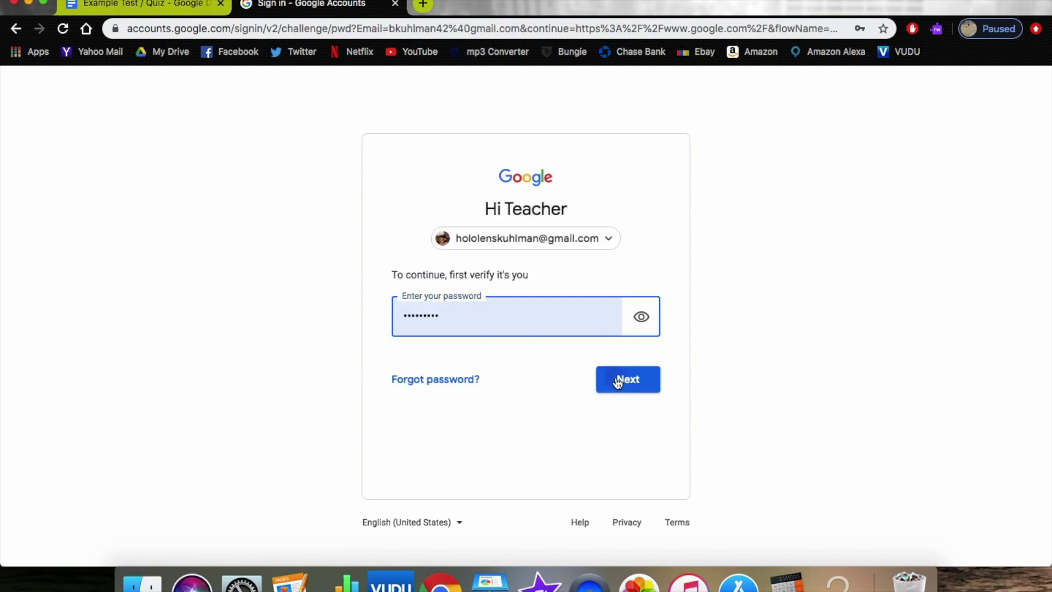
pyautogui.click(616, 379)
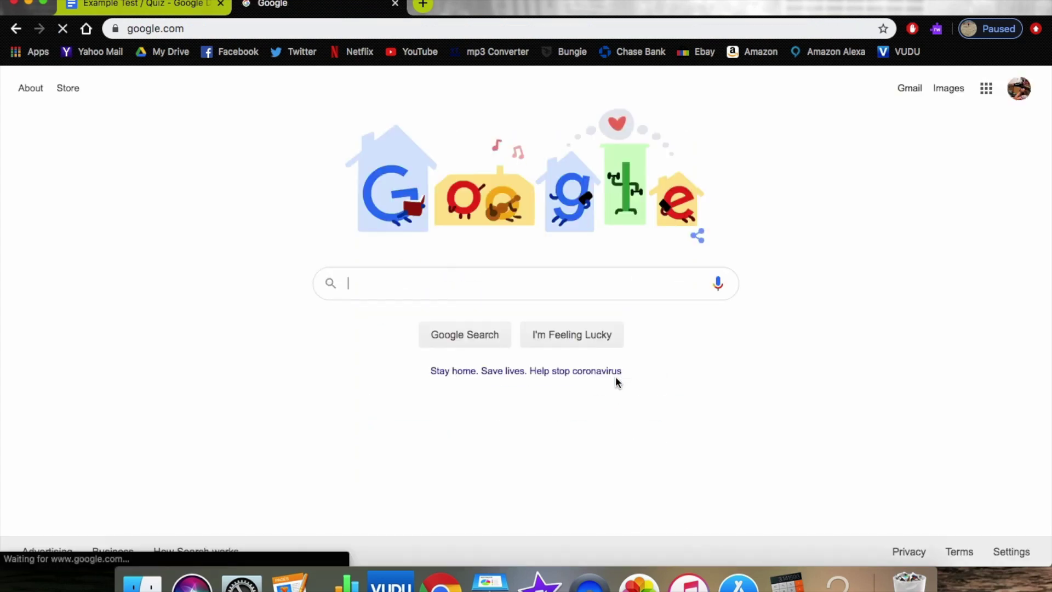
pyautogui.click(396, 4)
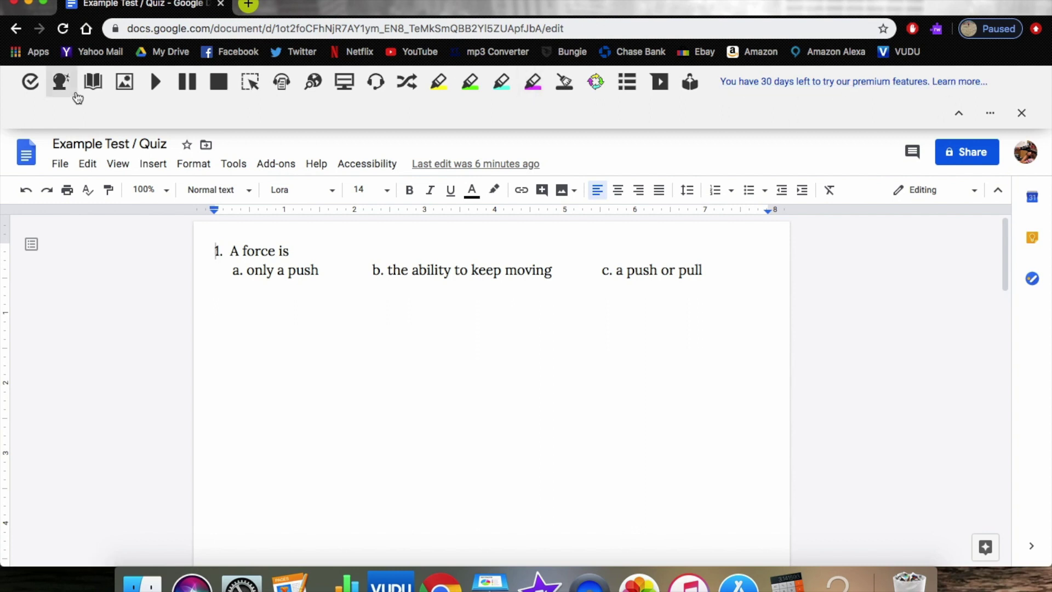
# Select question 1 with its answers and have Read&Write read it aloud
pyautogui.click(155, 81)
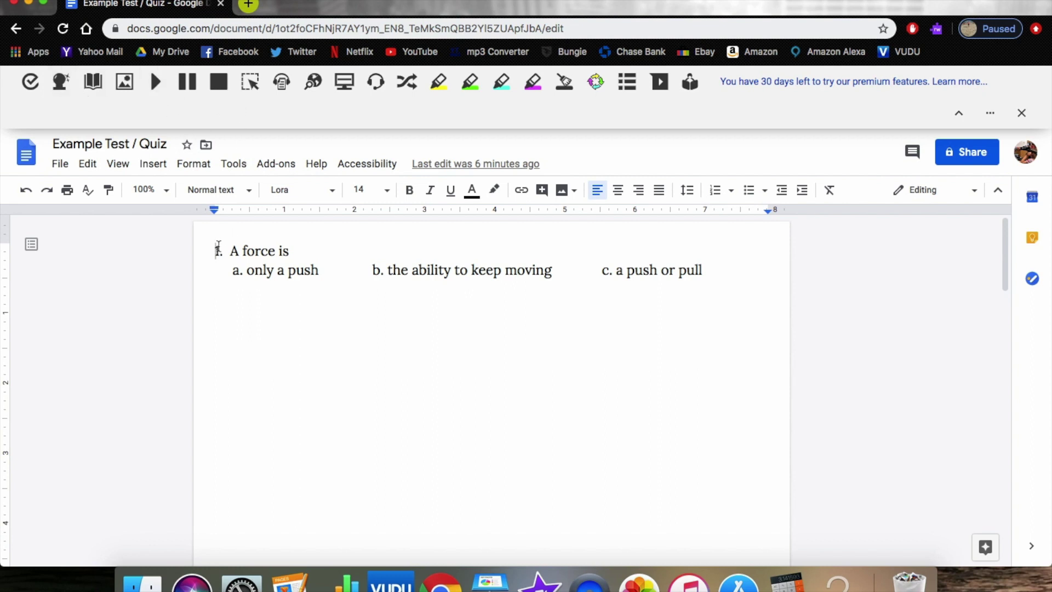
pyautogui.moveTo(217, 250); pyautogui.dragTo(707, 269)
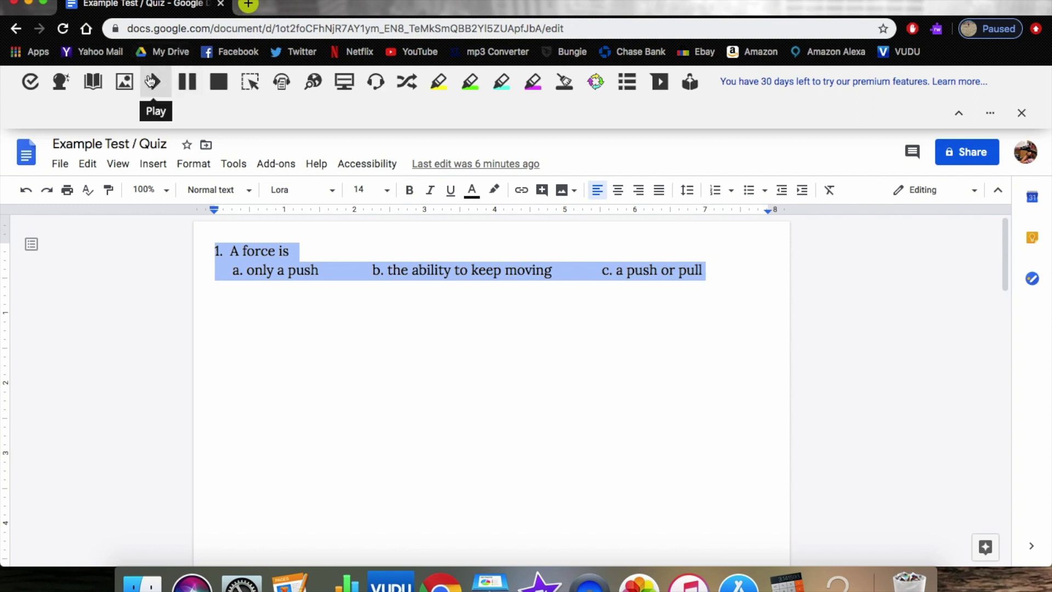
pyautogui.press('XF86AudioRaiseVolume')
pyautogui.click(150, 81)
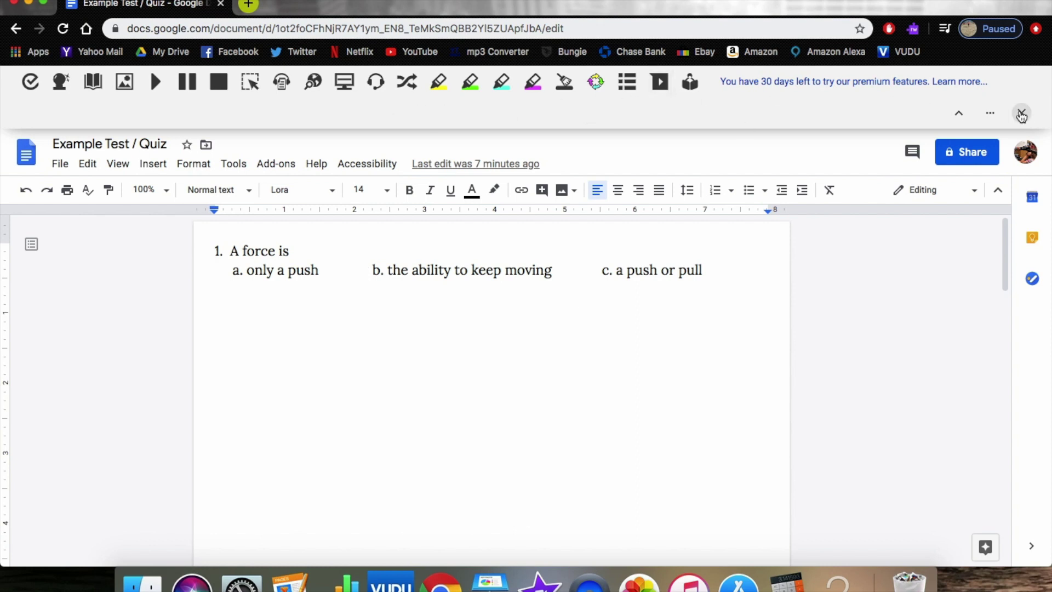
# Close the Read&Write toolbar and place the caret below the question
pyautogui.click(1021, 113)
pyautogui.press('super+a')
pyautogui.click(360, 281)
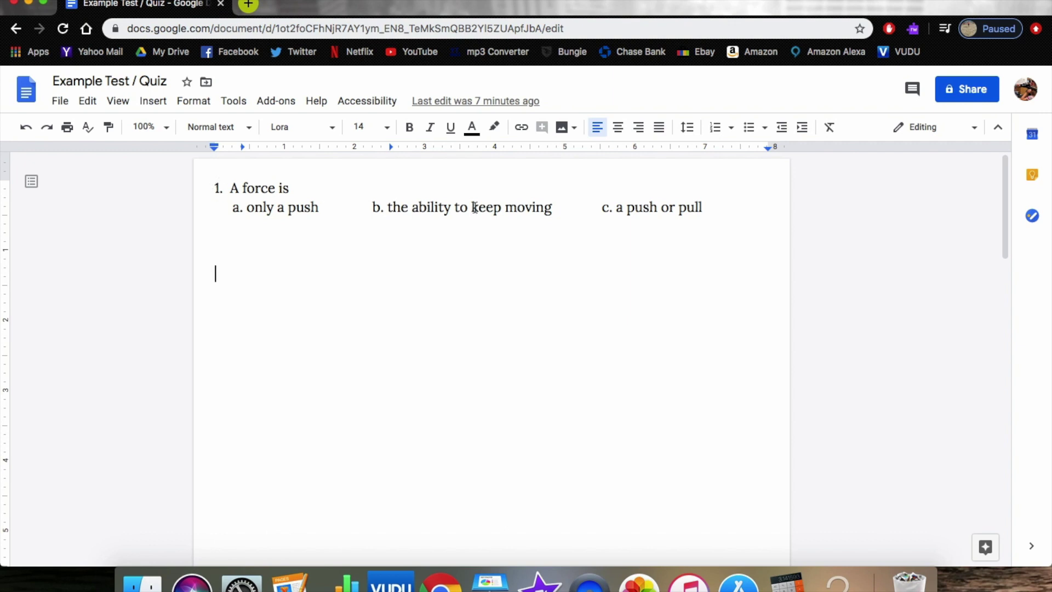
# Make answer 'c. a push or pull' bold in question 1
pyautogui.moveTo(714, 211); pyautogui.dragTo(552, 208)
pyautogui.moveTo(460, 204); pyautogui.dragTo(215, 188)
pyautogui.press('super+c')
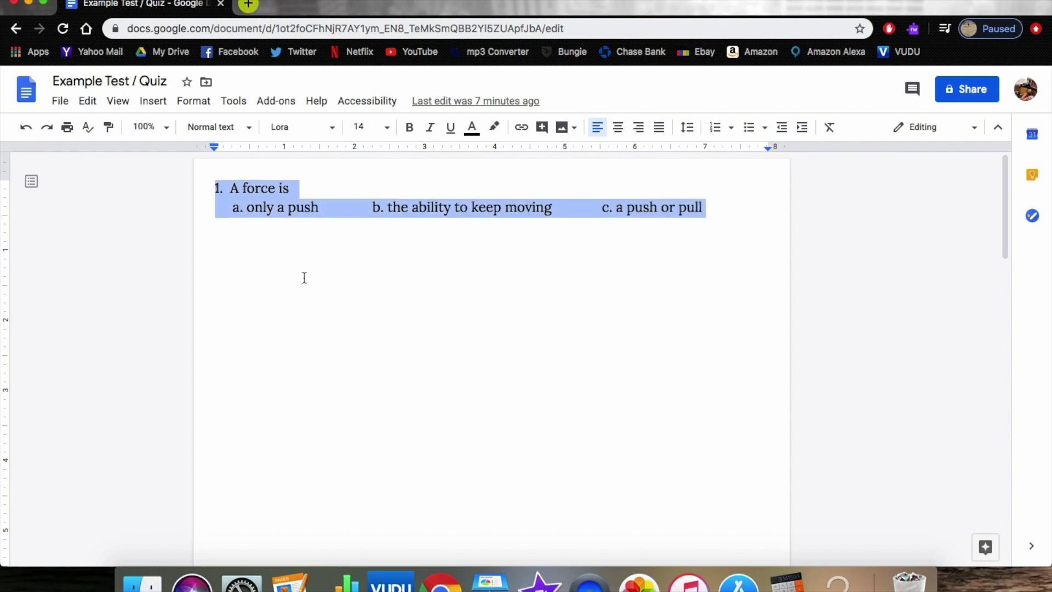
pyautogui.click(319, 291)
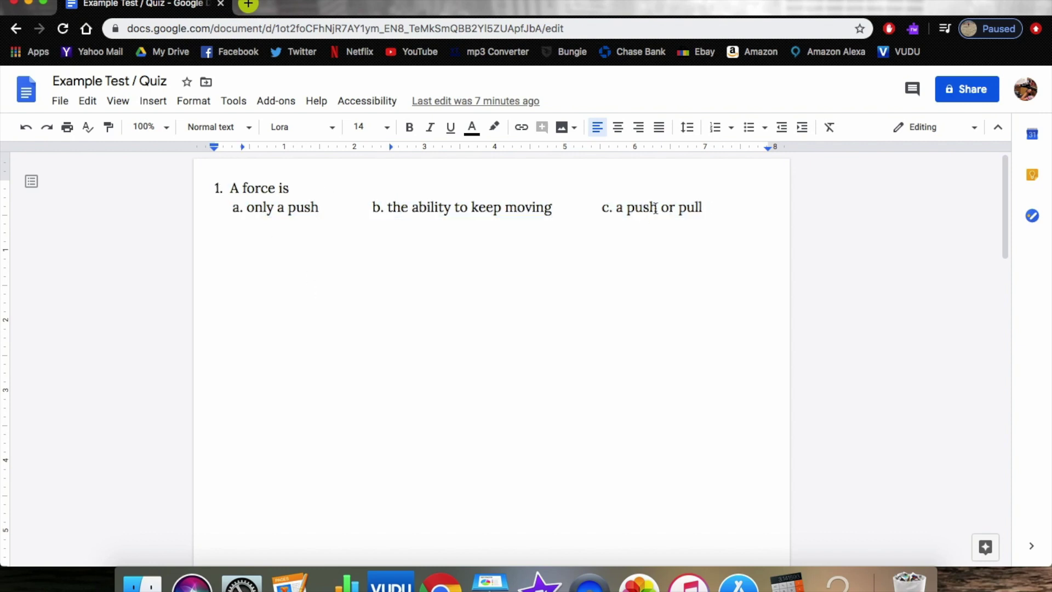
pyautogui.moveTo(601, 207); pyautogui.dragTo(701, 207)
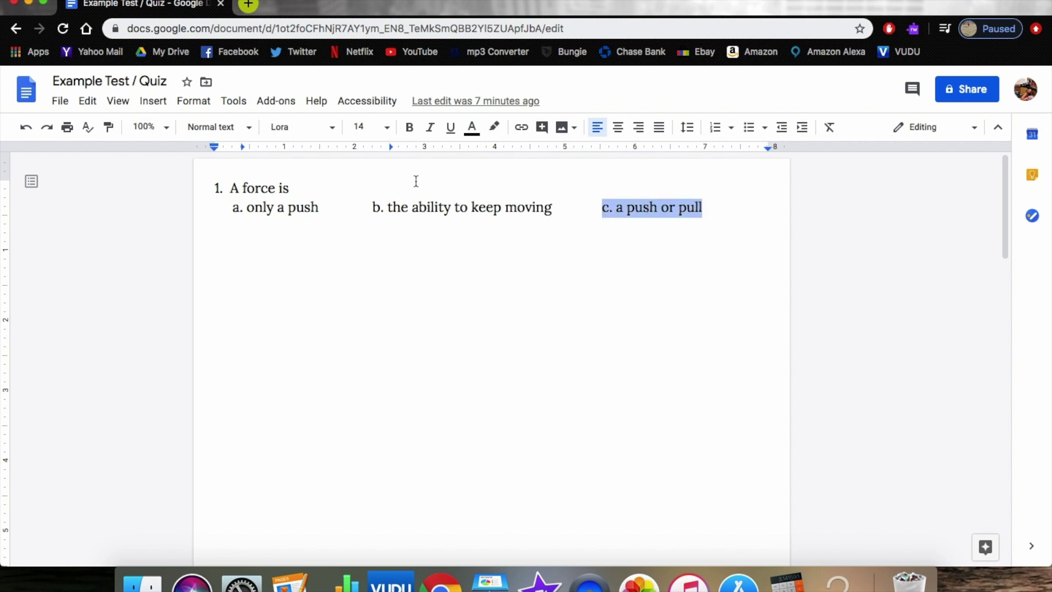
pyautogui.click(409, 127)
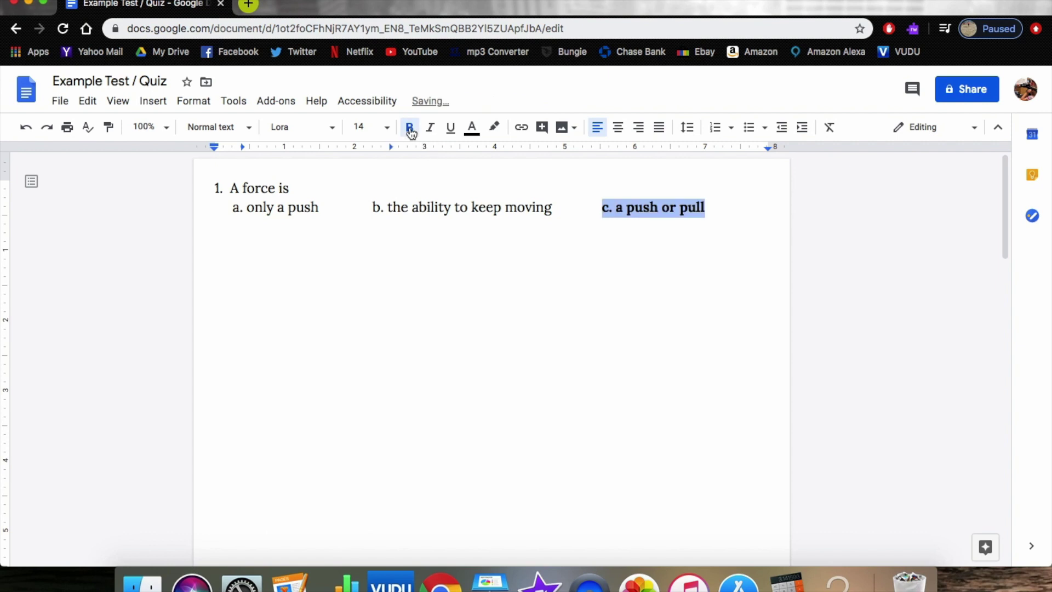
pyautogui.click(625, 291)
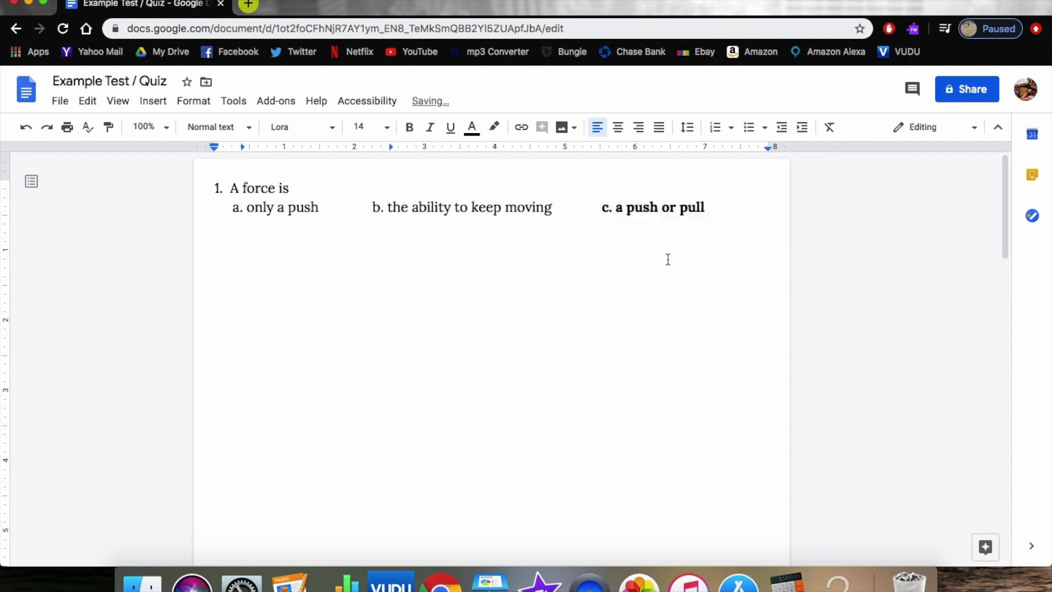
# Paste a copy of question 1 below and highlight its answer c in yellow
pyautogui.click(722, 207)
pyautogui.press('Return')
pyautogui.press('super+v')
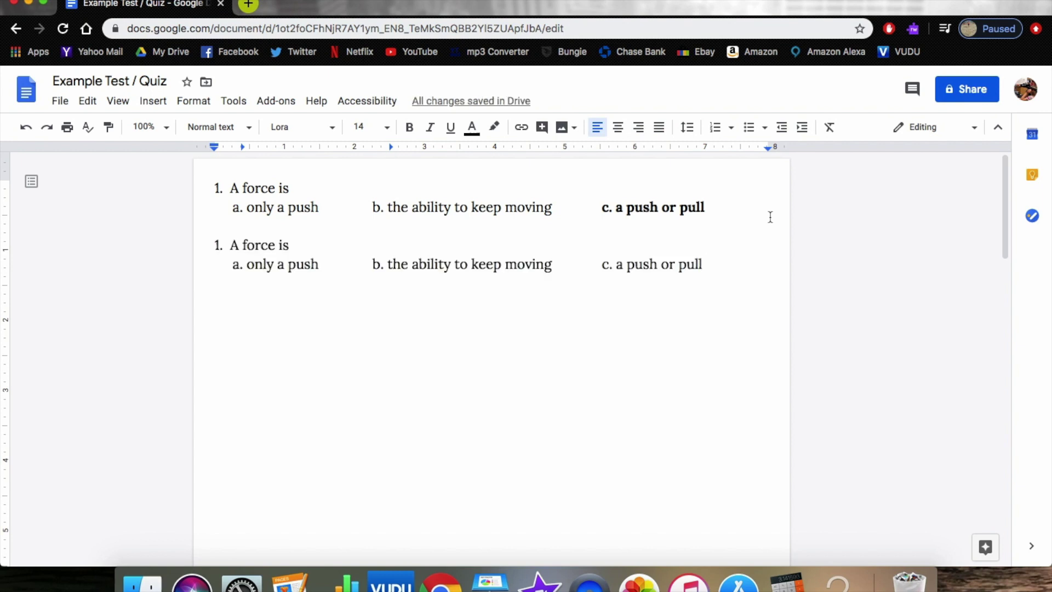
pyautogui.moveTo(706, 264); pyautogui.dragTo(602, 257)
pyautogui.click(494, 127)
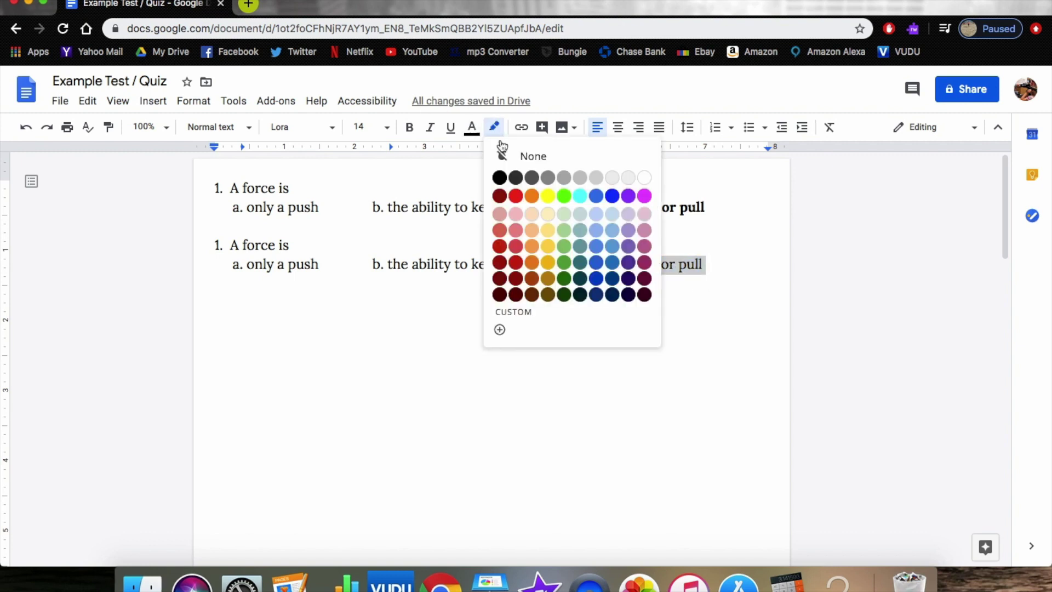
pyautogui.click(544, 196)
pyautogui.click(594, 333)
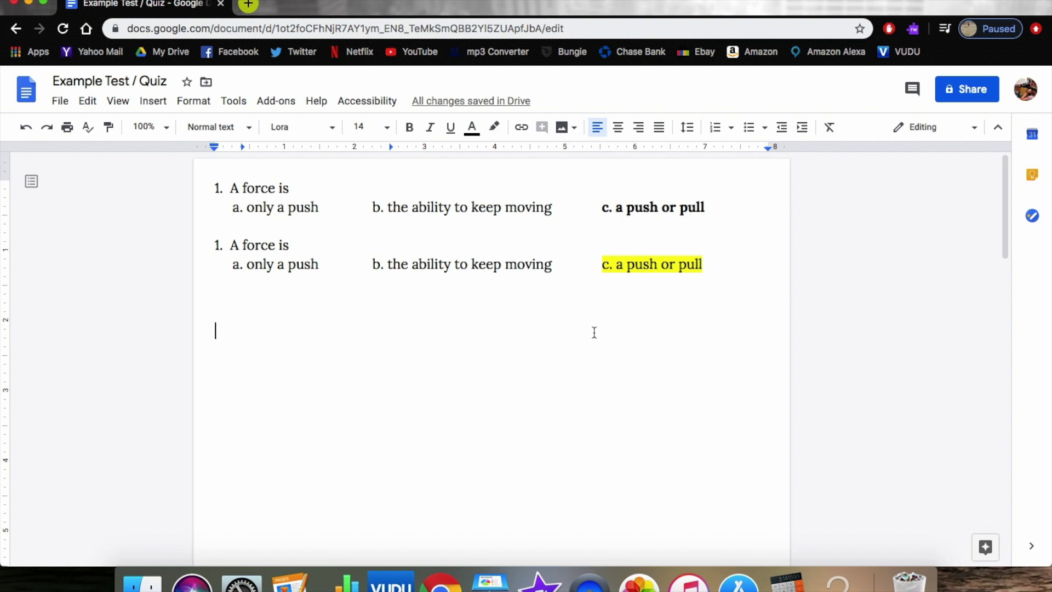
# Paste a third plain copy of the question with empty lines above and below it
pyautogui.press('BackSpace')
pyautogui.press('BackSpace')
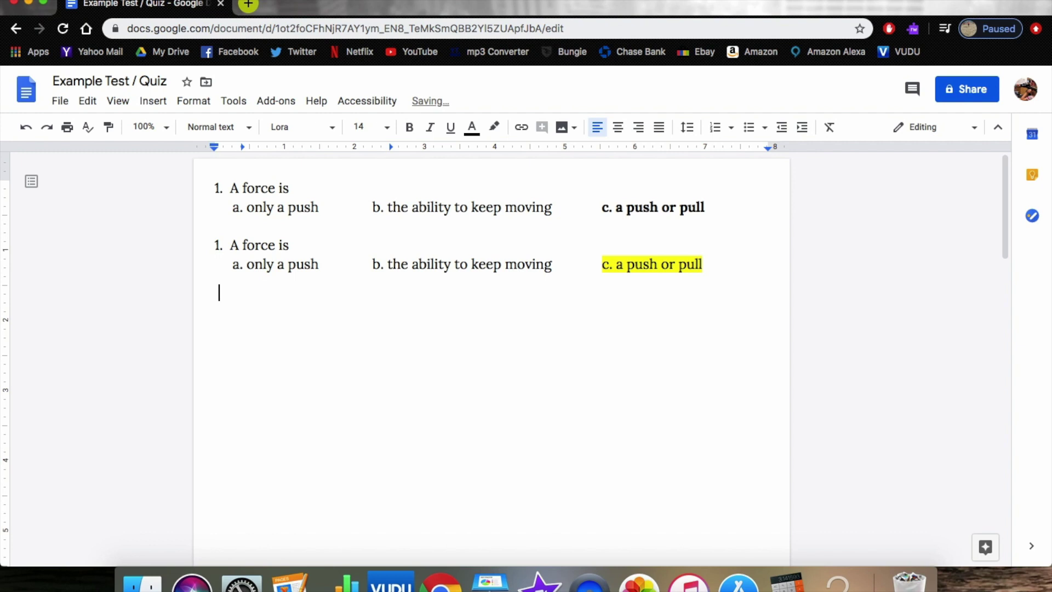
pyautogui.press('super+v')
pyautogui.click(210, 289)
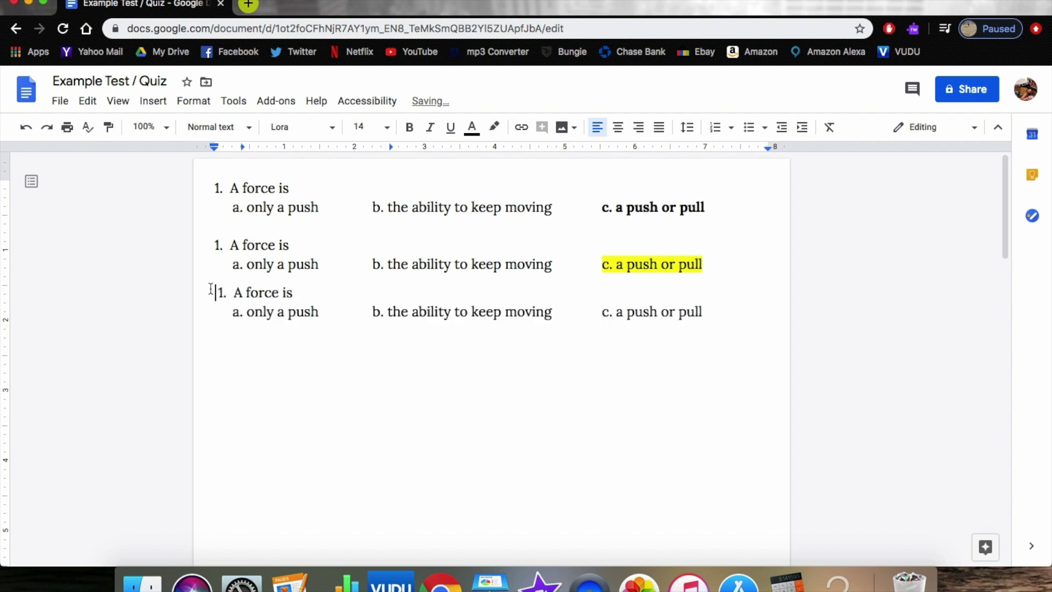
pyautogui.press('Return')
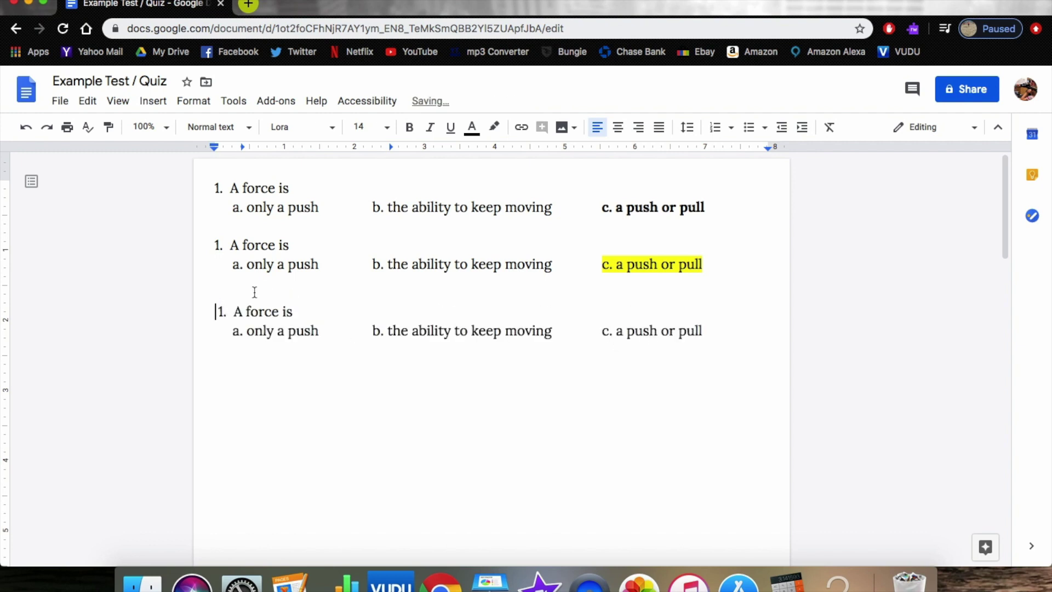
pyautogui.doubleClick(230, 355)
pyautogui.click(702, 322)
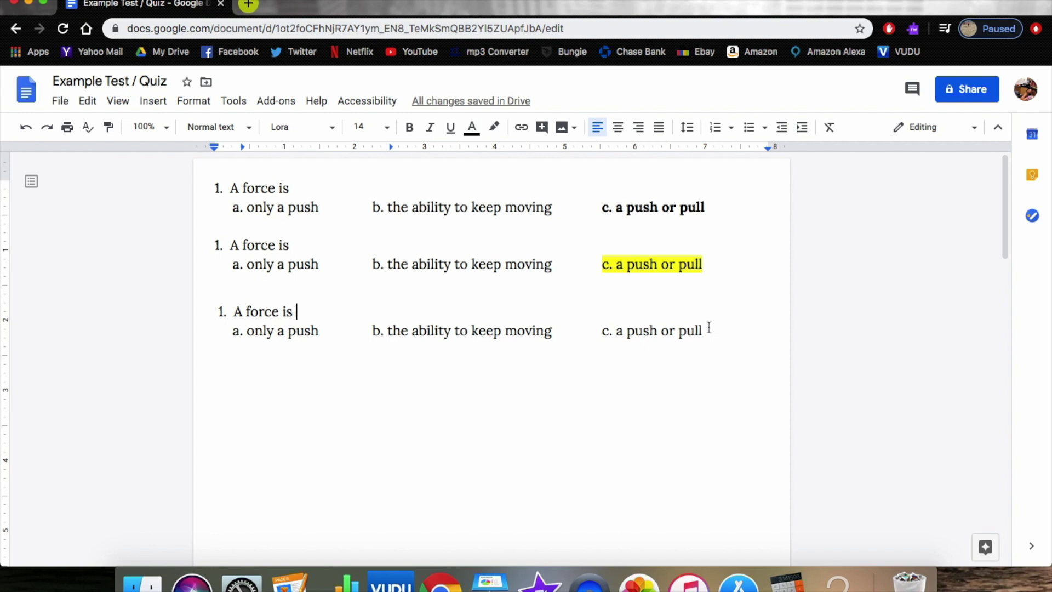
pyautogui.press('Return')
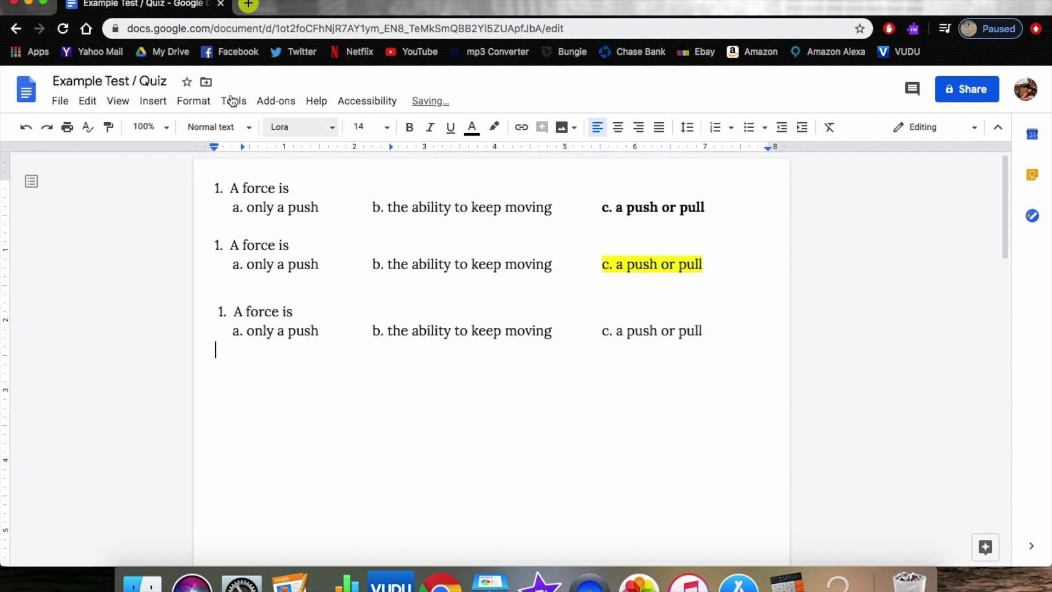
# Insert a 2x2 table below the questions and merge its bottom row into one cell
pyautogui.click(154, 102)
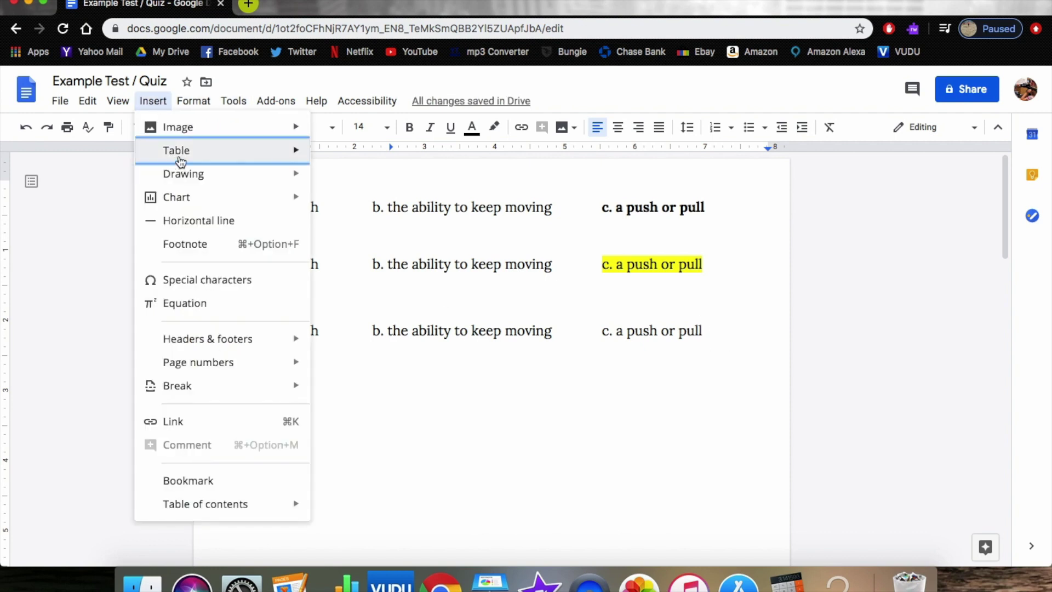
pyautogui.moveTo(186, 148)
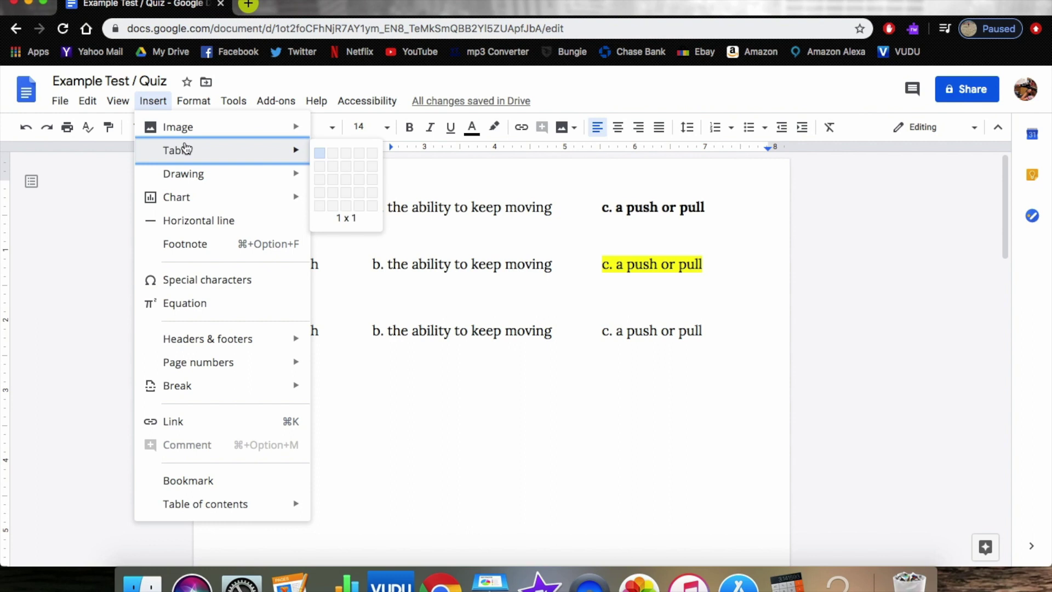
pyautogui.click(334, 168)
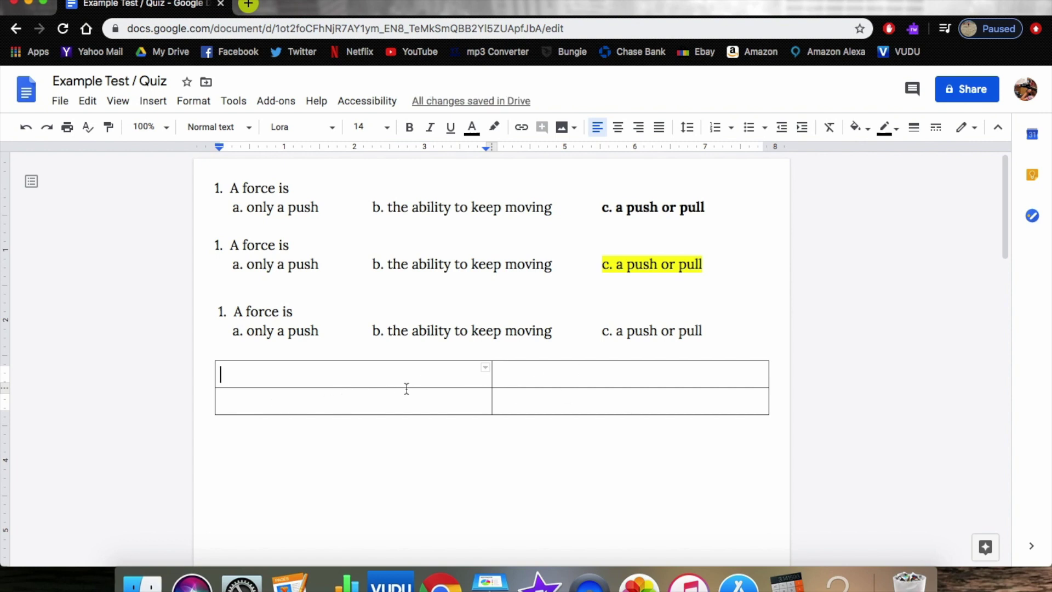
pyautogui.click(392, 399)
pyautogui.doubleClick(272, 401)
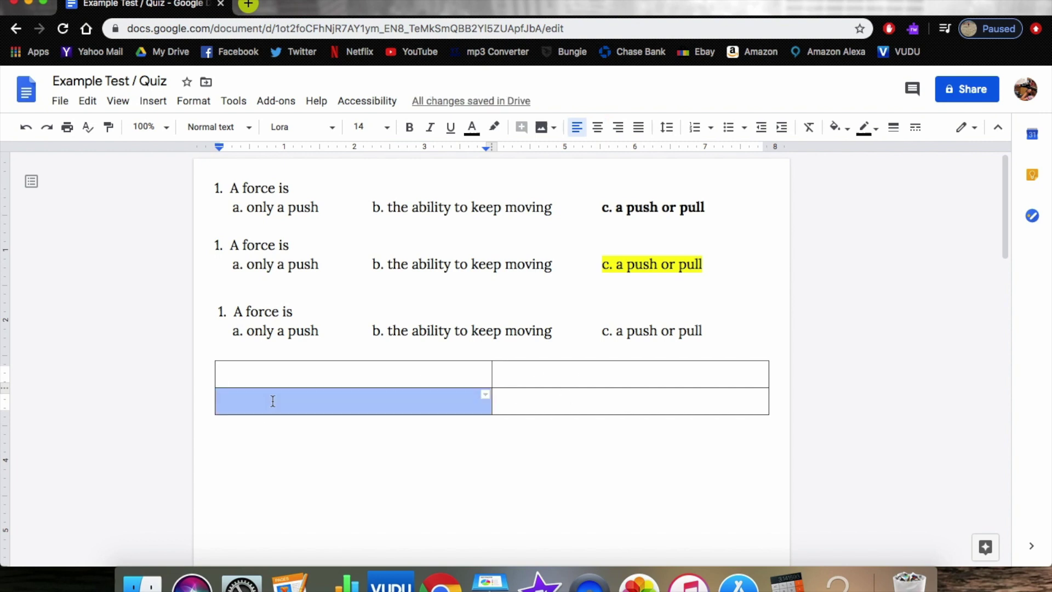
pyautogui.moveTo(403, 399); pyautogui.dragTo(562, 393)
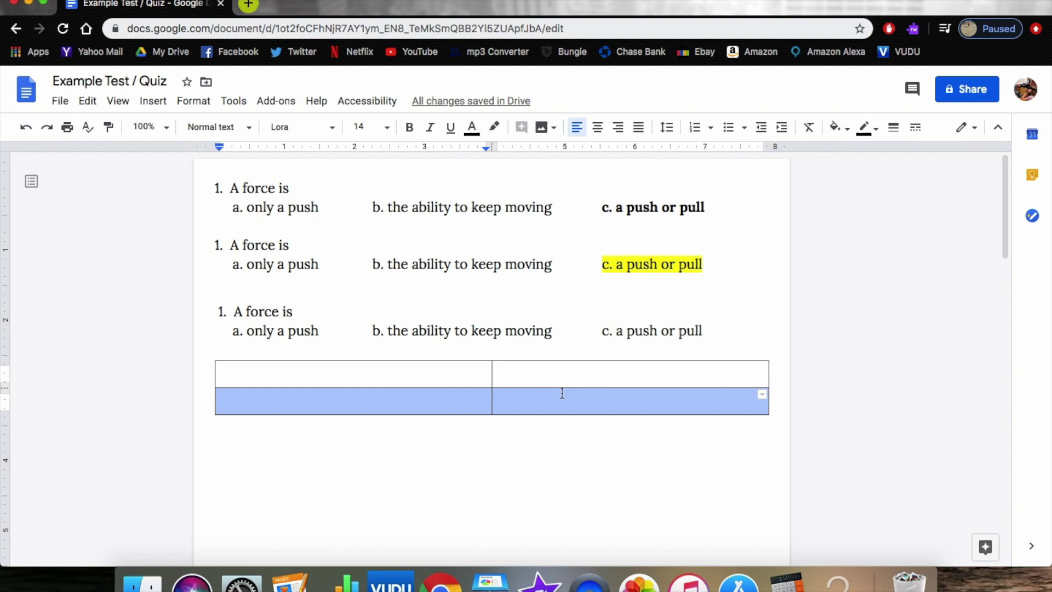
pyautogui.rightClick(605, 401)
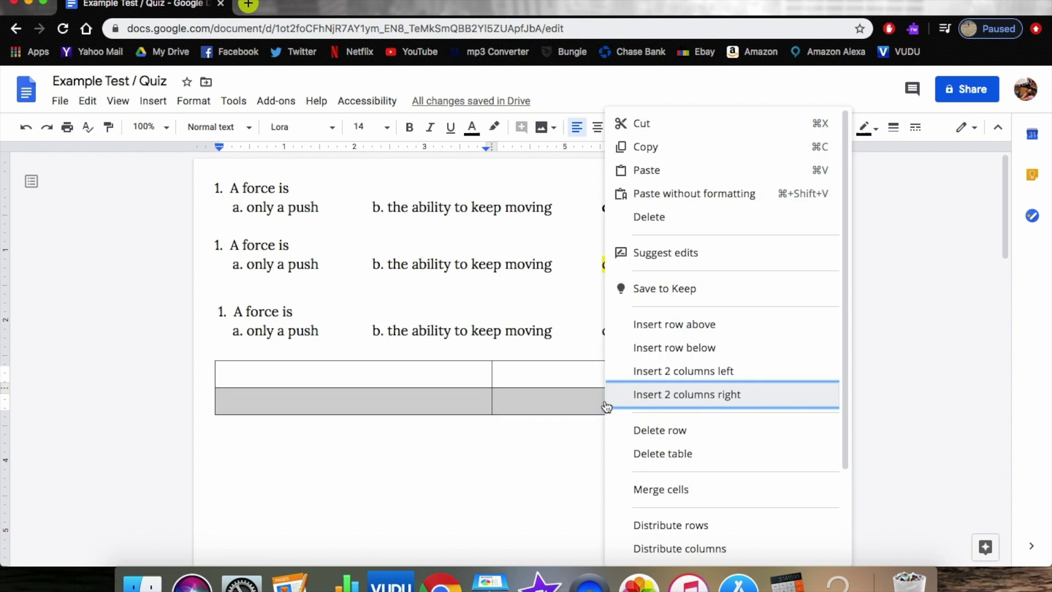
pyautogui.click(651, 491)
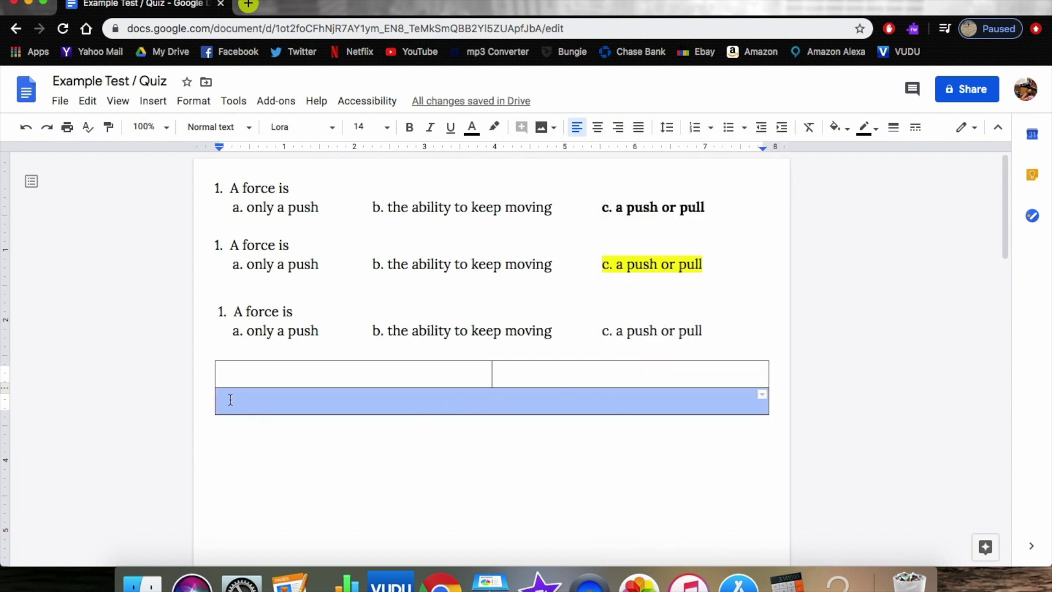
pyautogui.click(745, 480)
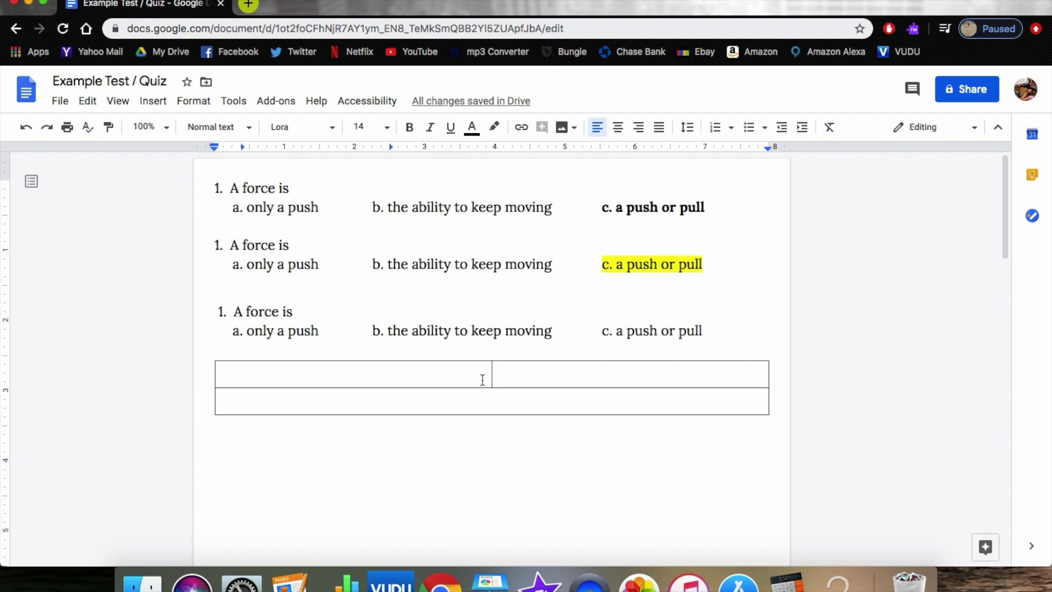
# Narrow the table's left column into a small answer box
pyautogui.moveTo(491, 372); pyautogui.dragTo(250, 376)
pyautogui.click(231, 372)
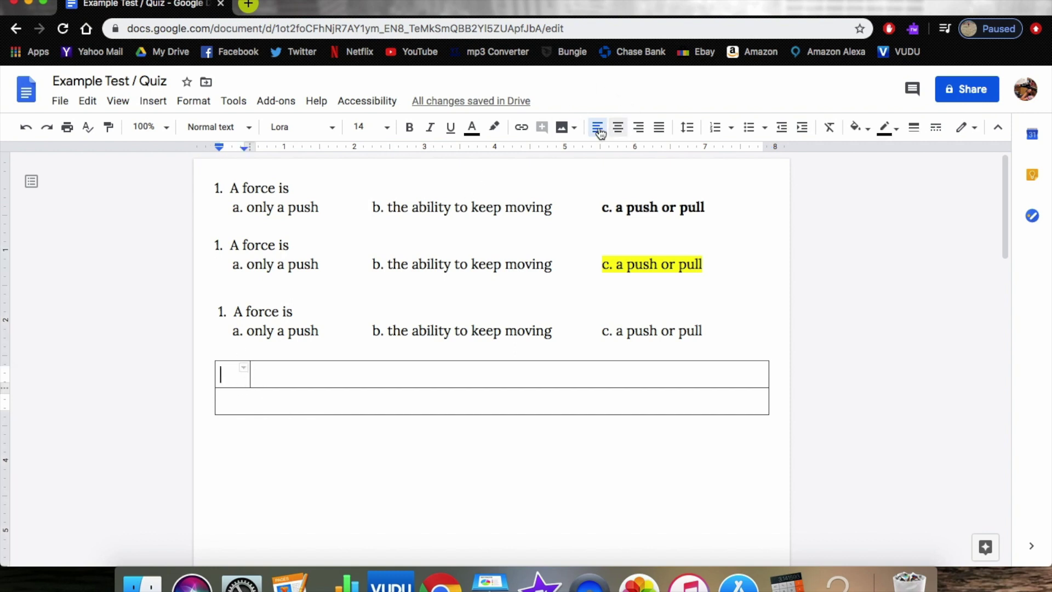
pyautogui.click(288, 382)
pyautogui.click(356, 403)
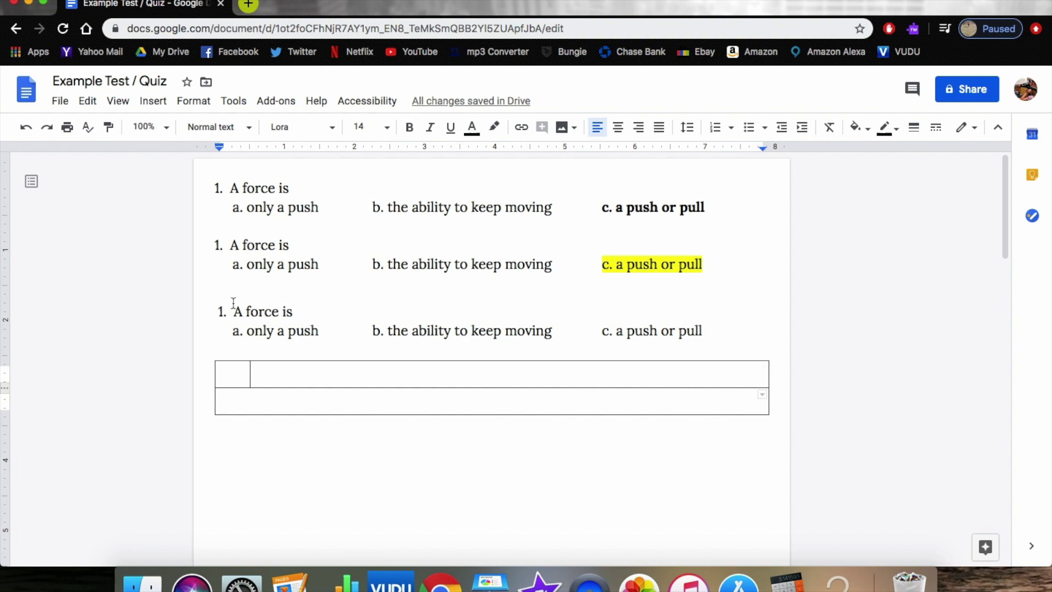
# Copy '1. A force is' into the top-right cell and its answer line into the bottom row
pyautogui.moveTo(295, 311); pyautogui.dragTo(214, 311)
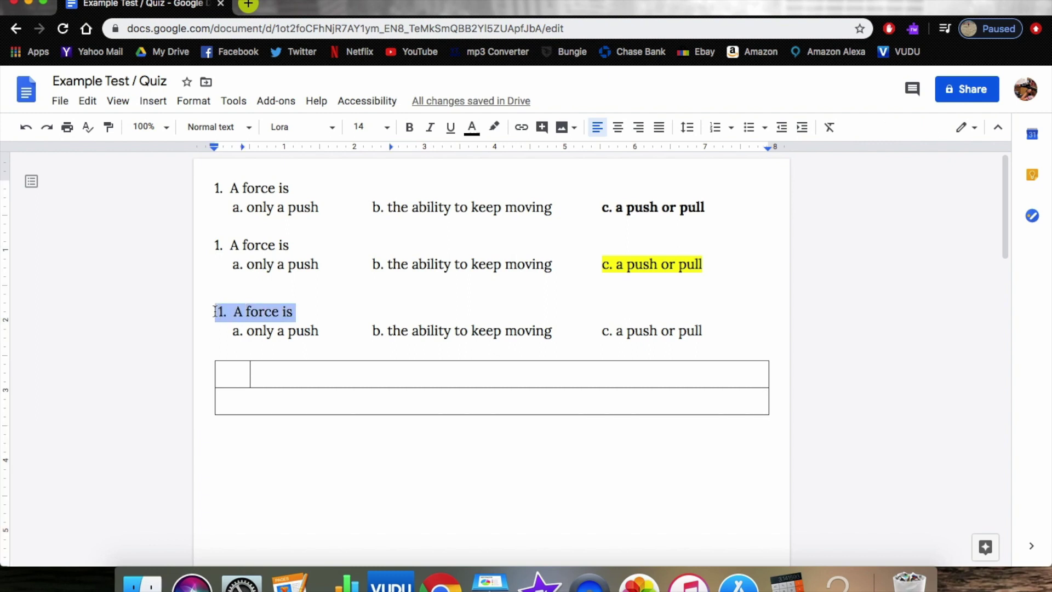
pyautogui.hotkey('ctrl', 'c')
pyautogui.click(262, 366)
pyautogui.hotkey('ctrl', 'v')
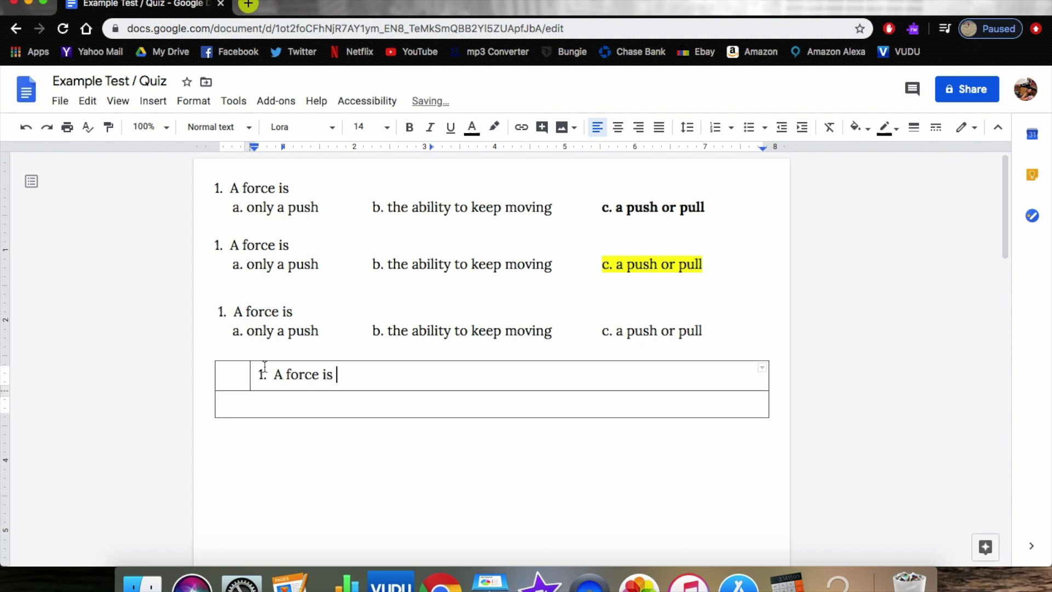
pyautogui.click(324, 403)
pyautogui.moveTo(731, 331); pyautogui.dragTo(215, 336)
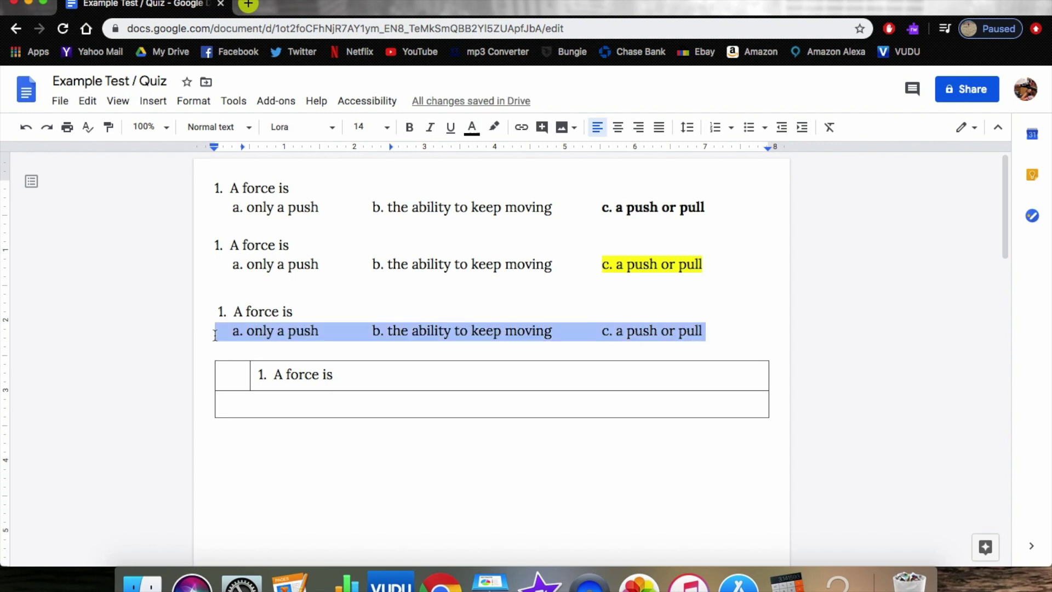
pyautogui.hotkey('ctrl', 'c')
pyautogui.click(258, 403)
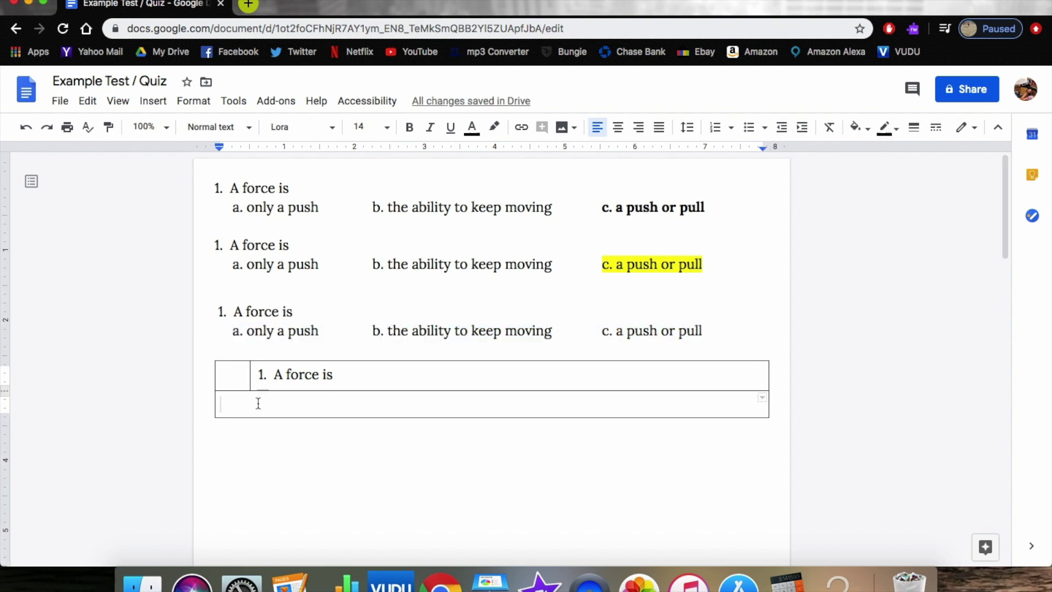
pyautogui.hotkey('ctrl', 'v')
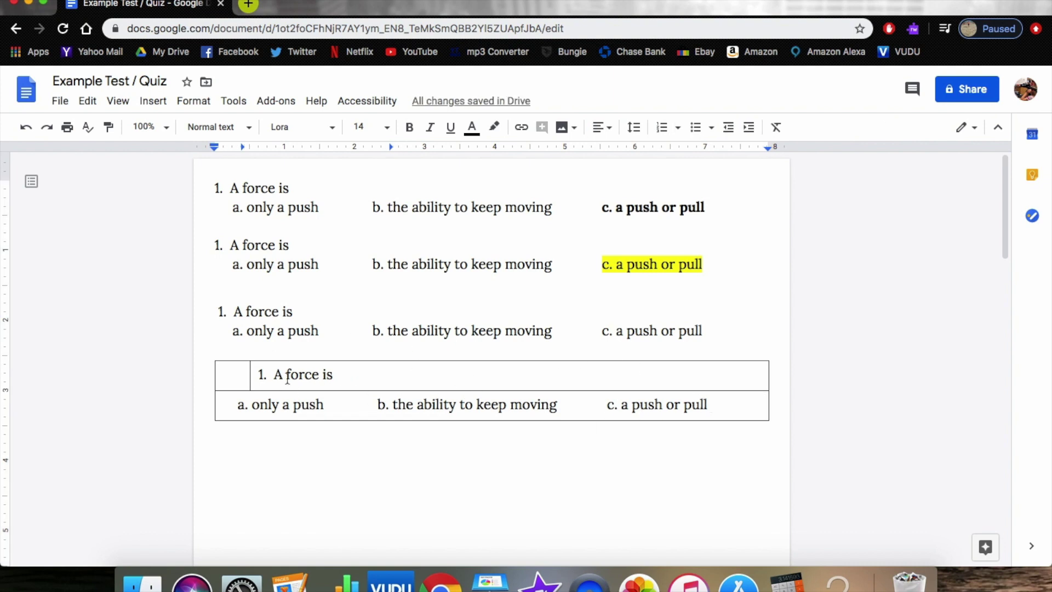
pyautogui.click(411, 380)
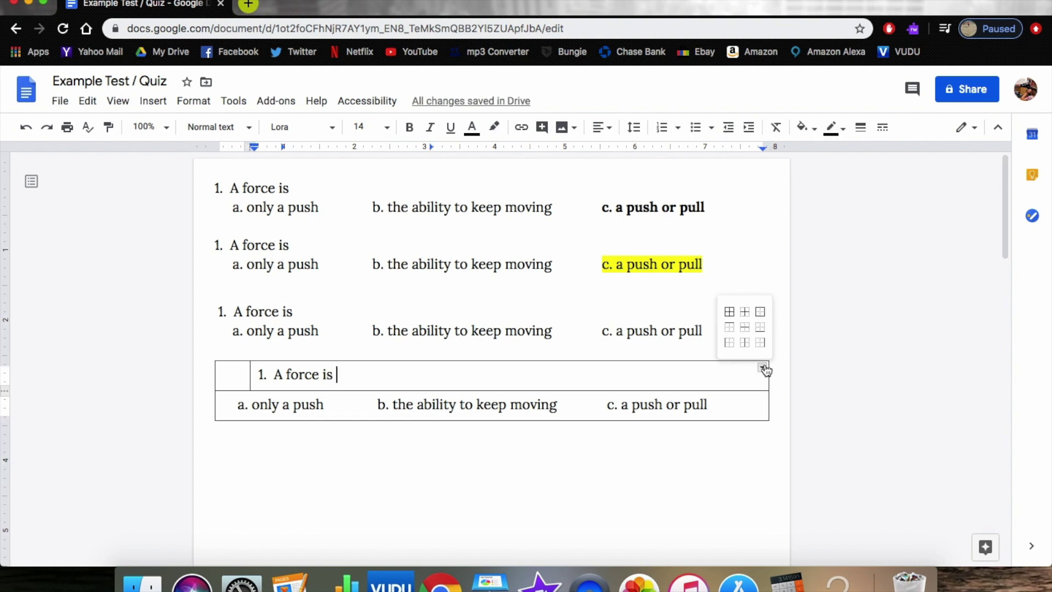
# Make the borders of the question cell and the answers row white
pyautogui.click(763, 311)
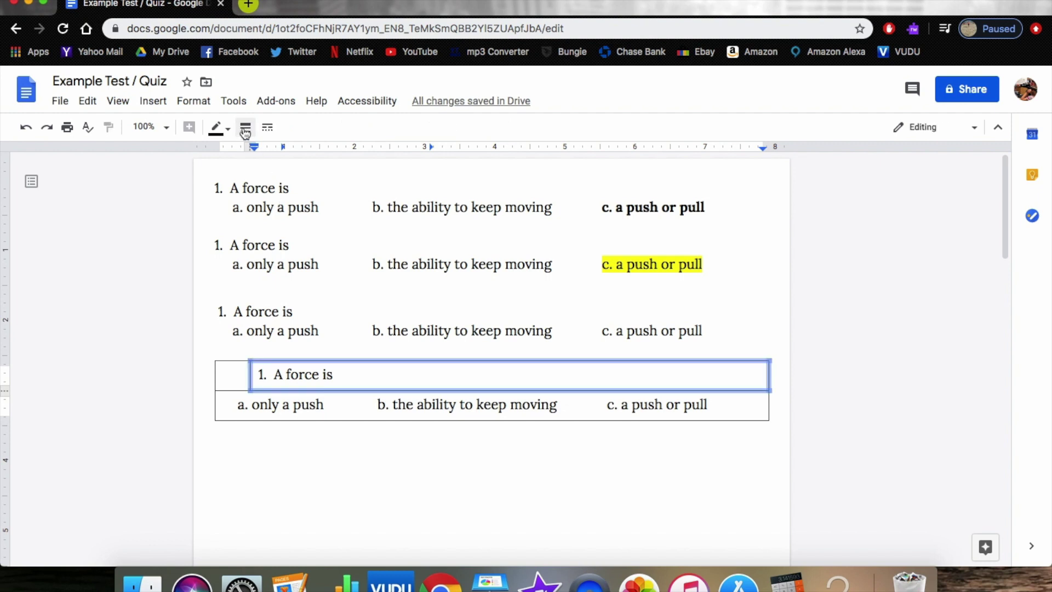
pyautogui.click(218, 128)
pyautogui.click(365, 155)
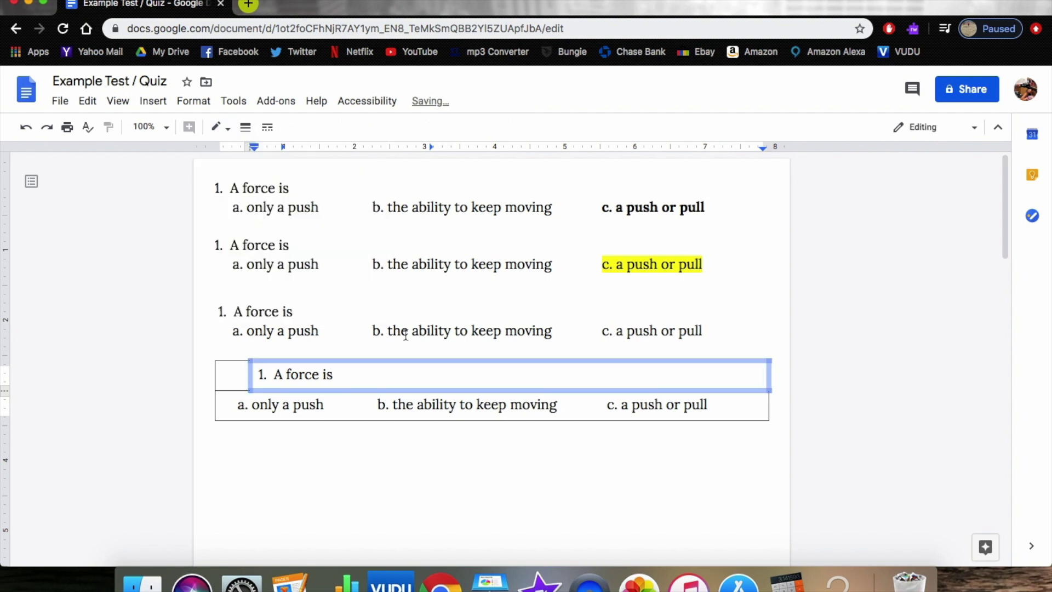
pyautogui.click(581, 410)
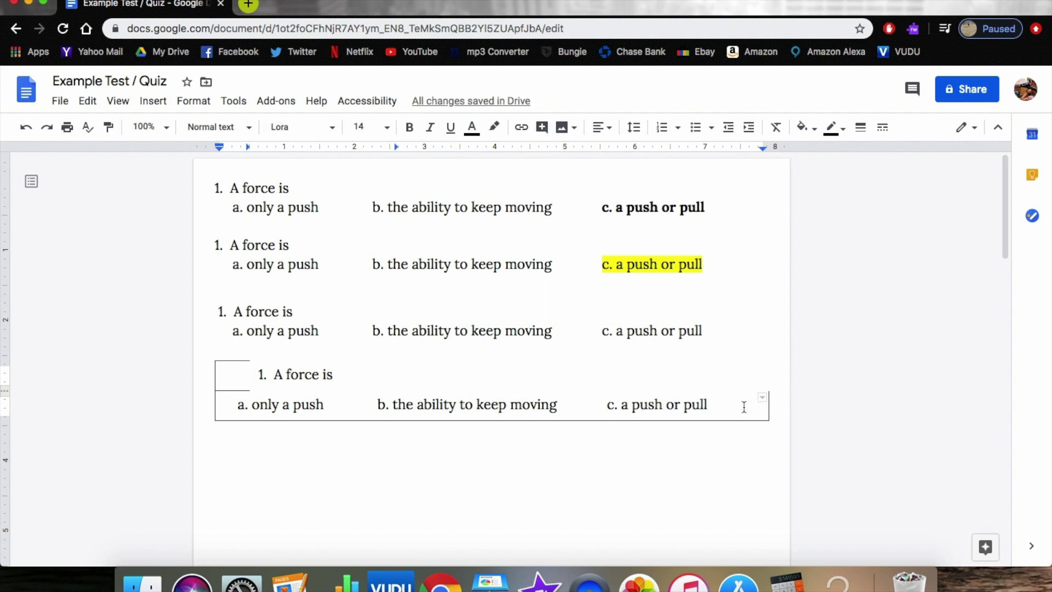
pyautogui.click(761, 398)
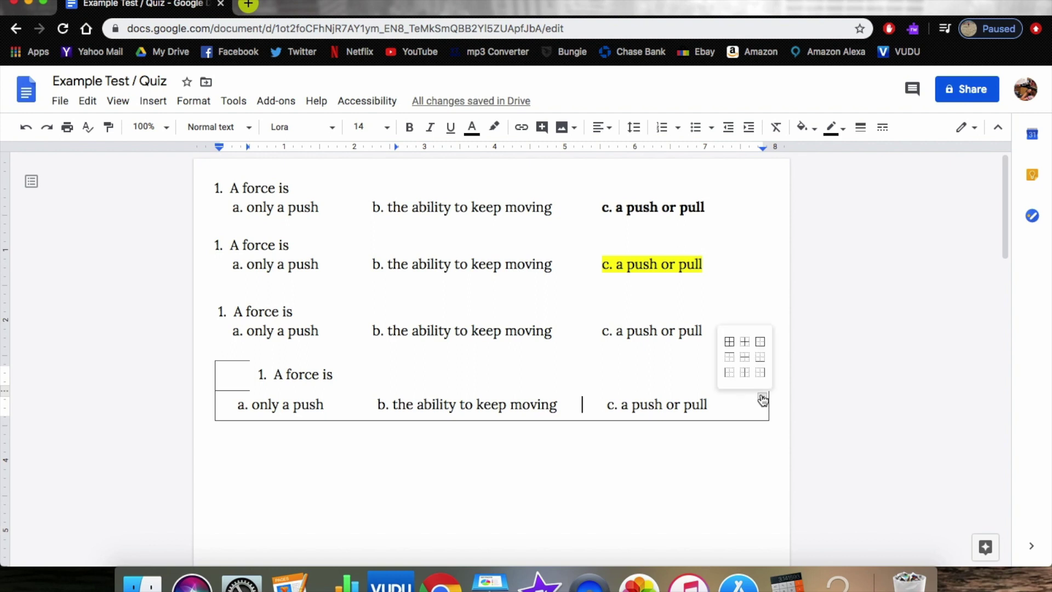
pyautogui.click(760, 341)
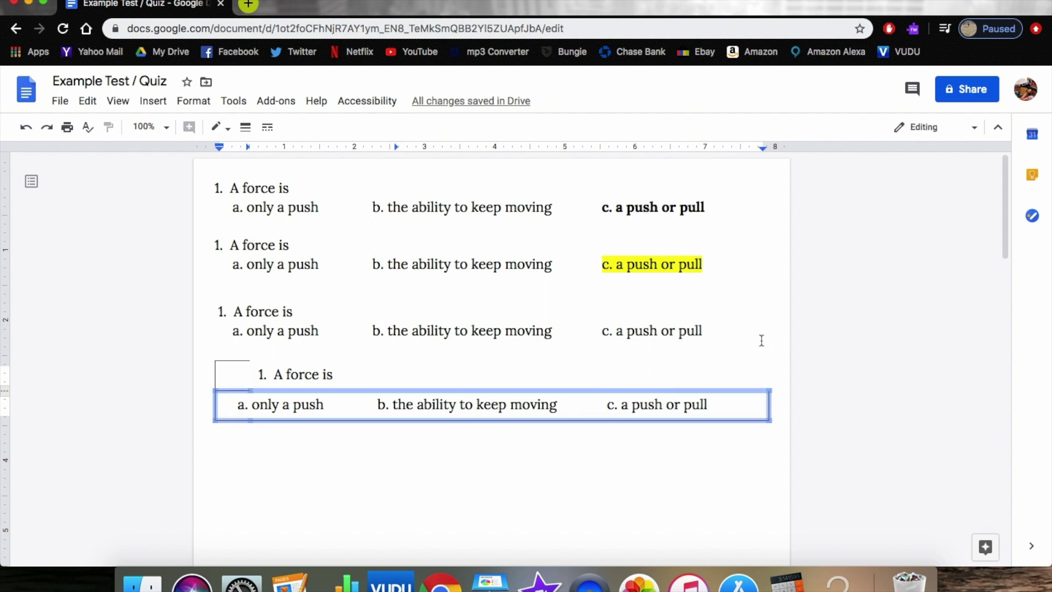
pyautogui.click(217, 127)
pyautogui.click(371, 155)
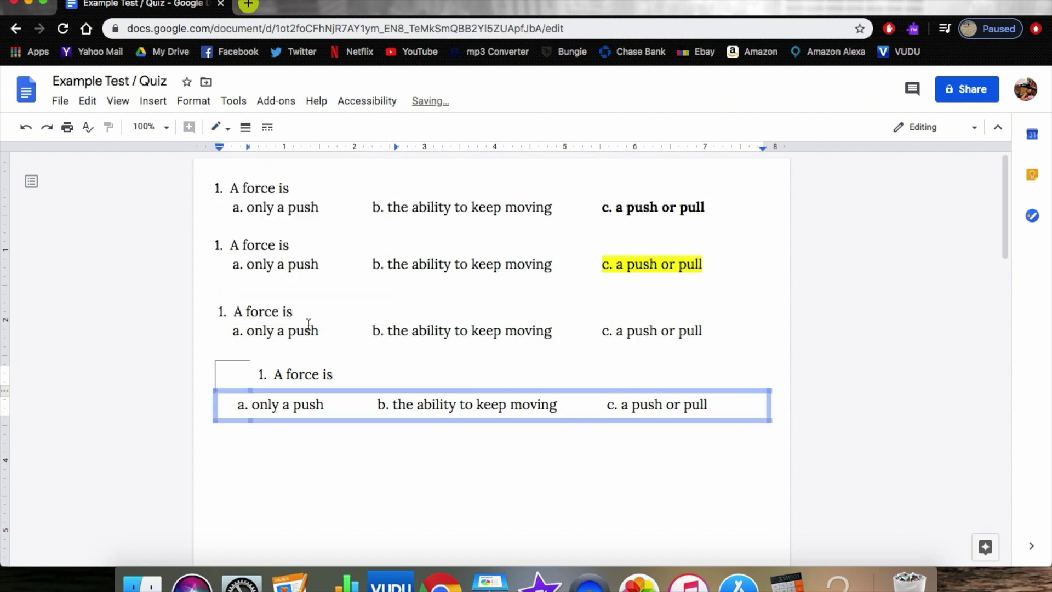
pyautogui.click(233, 372)
# Give the small answer box a black border
pyautogui.click(244, 368)
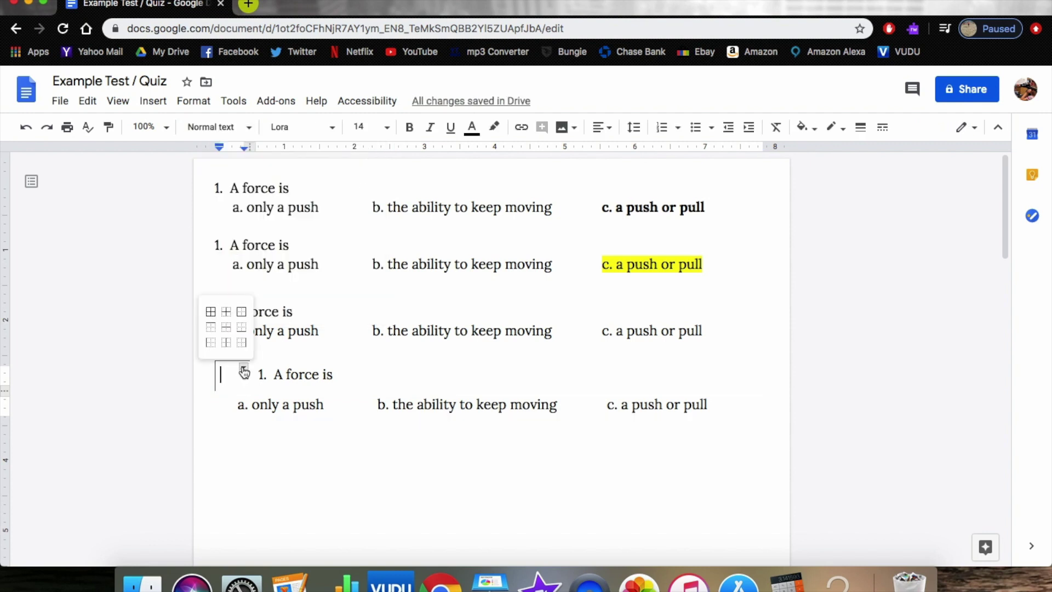
pyautogui.click(245, 318)
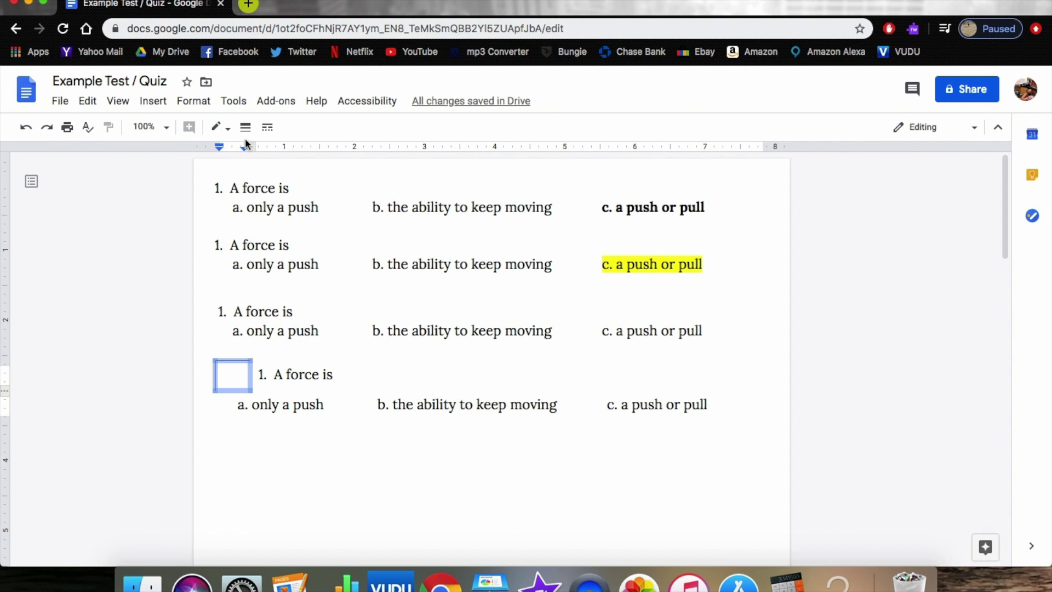
pyautogui.click(219, 128)
pyautogui.click(222, 155)
pyautogui.click(125, 433)
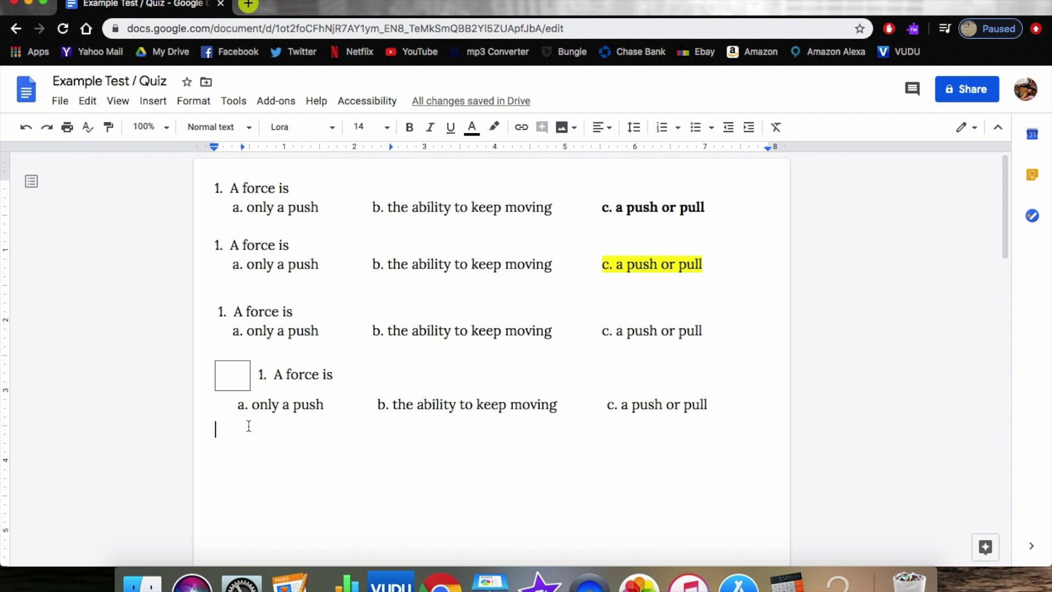
# Set the answer box's text to centred, bold and blue, leaving the box empty
pyautogui.click(234, 377)
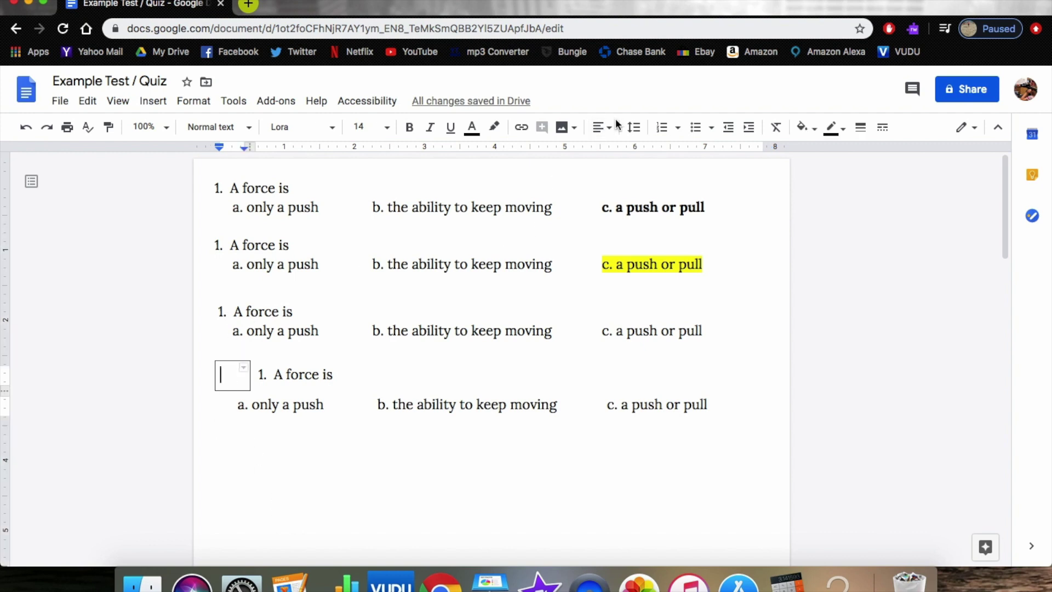
pyautogui.click(600, 127)
pyautogui.click(561, 156)
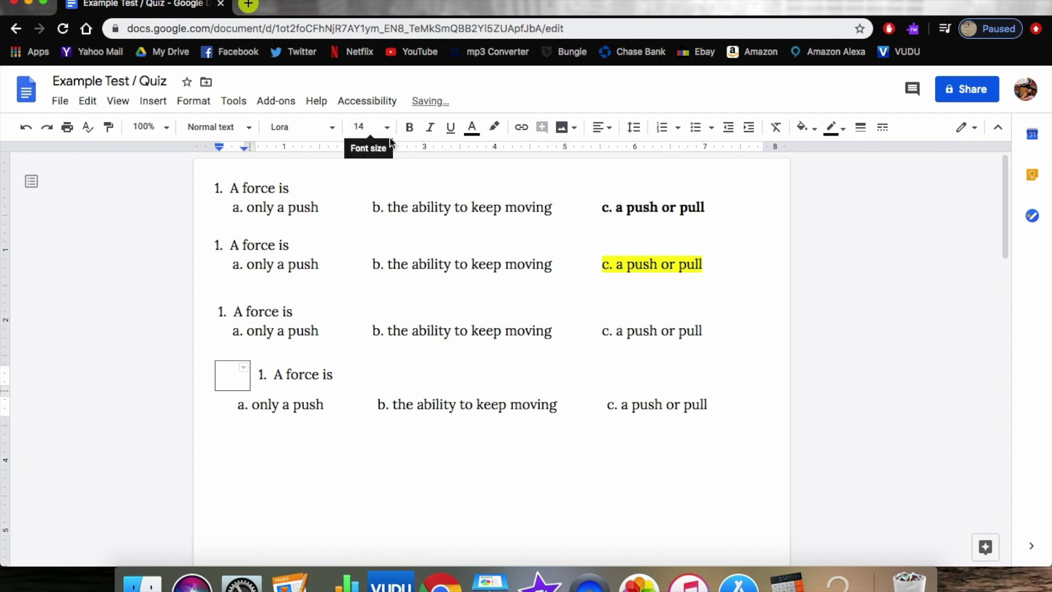
pyautogui.click(413, 128)
pyautogui.click(471, 127)
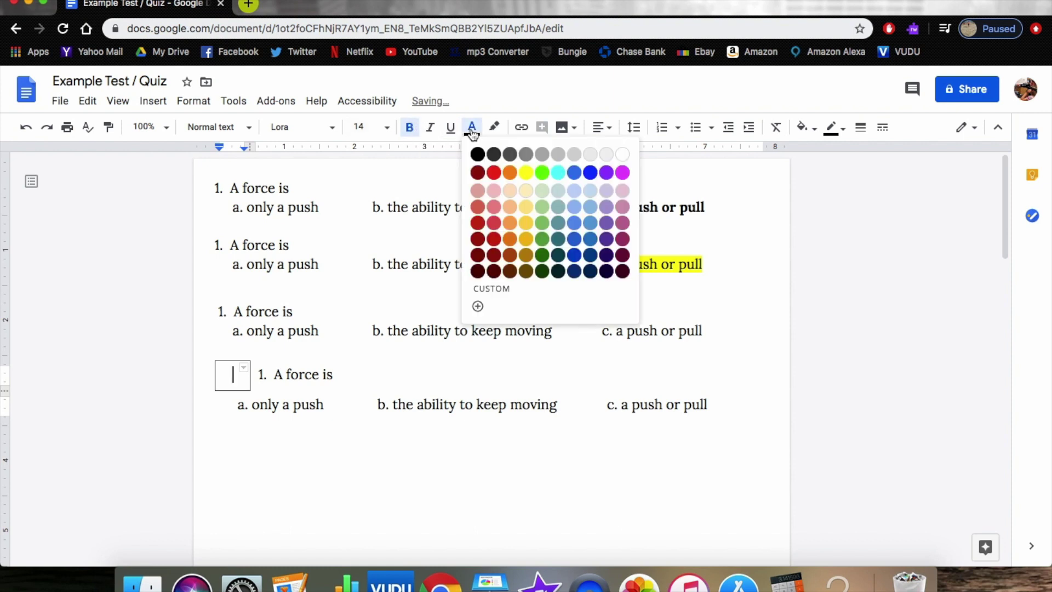
pyautogui.click(590, 173)
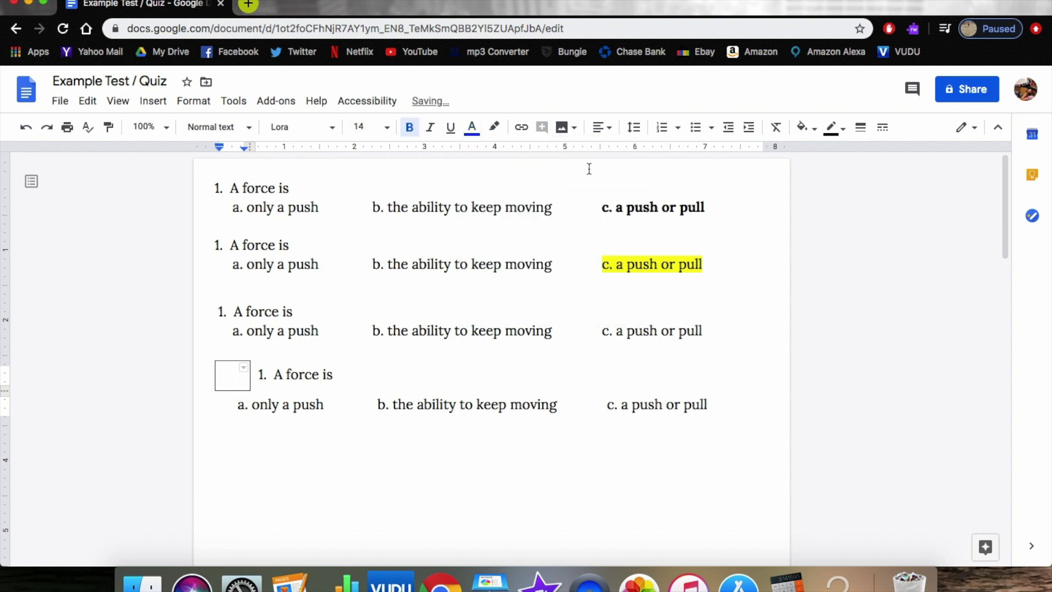
pyautogui.write('a')
pyautogui.press('BackSpace')
pyautogui.write('A')
pyautogui.press('BackSpace')
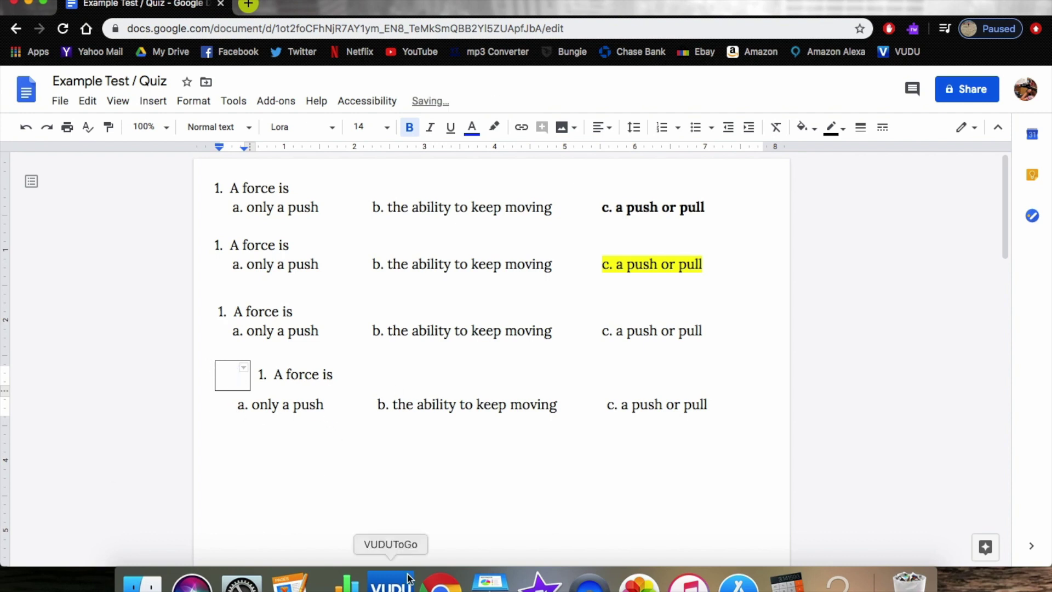
pyautogui.scroll(-3, 425, 485)
pyautogui.scroll(-1, 425, 485)
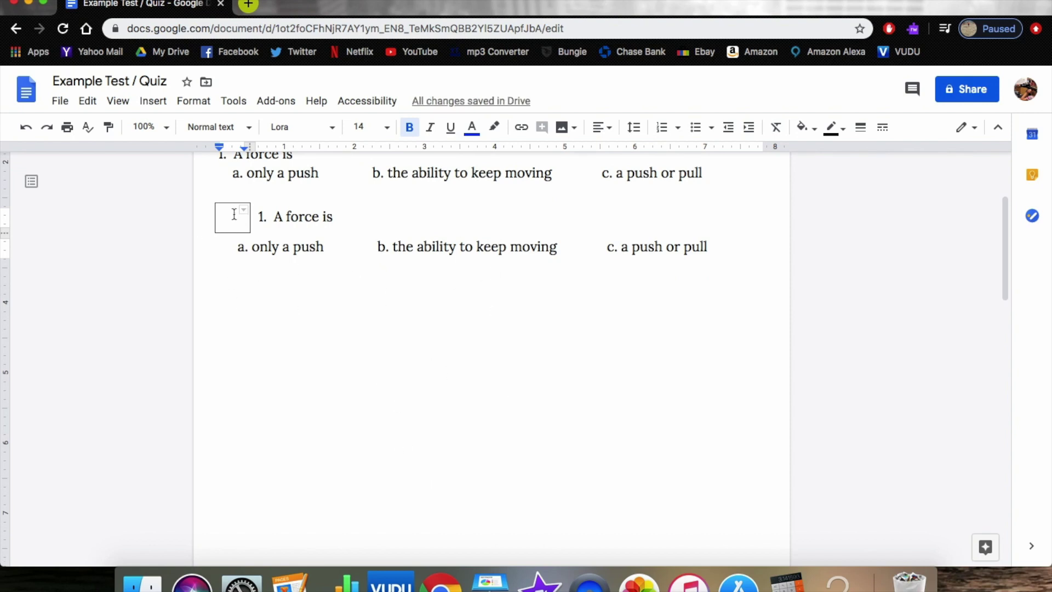
# Paste a copy of the boxed question 1 table below the original and remove the blank lines
pyautogui.moveTo(234, 216); pyautogui.dragTo(524, 241)
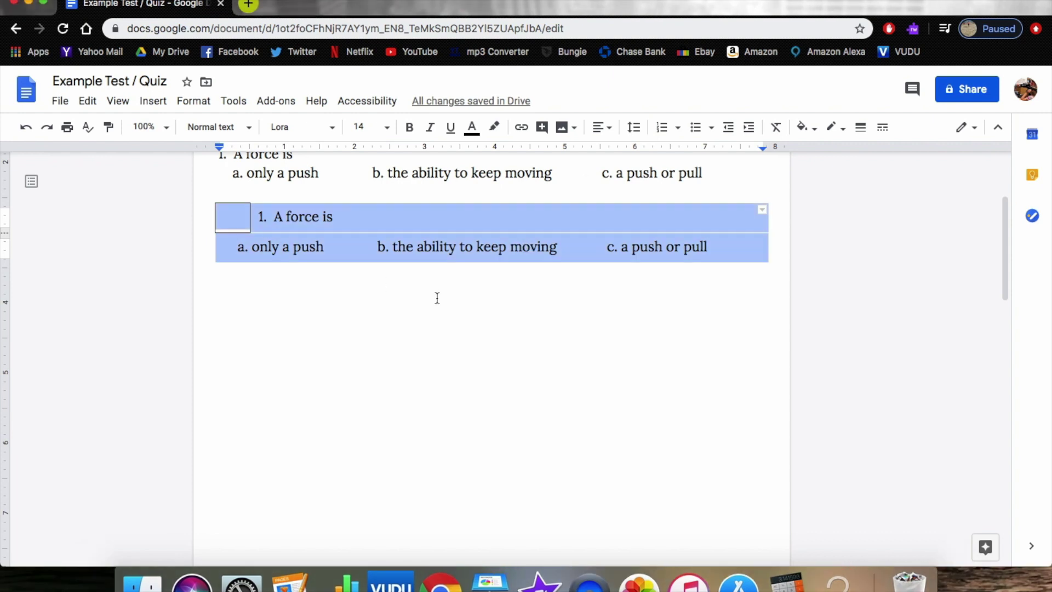
pyautogui.click(459, 320)
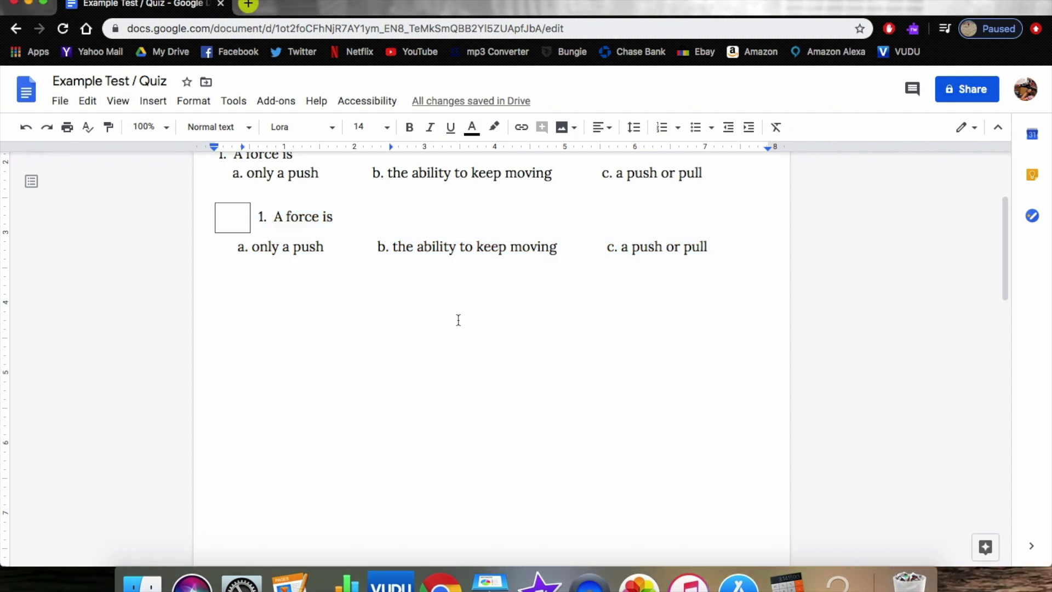
pyautogui.press('cmd+v')
pyautogui.click(259, 307)
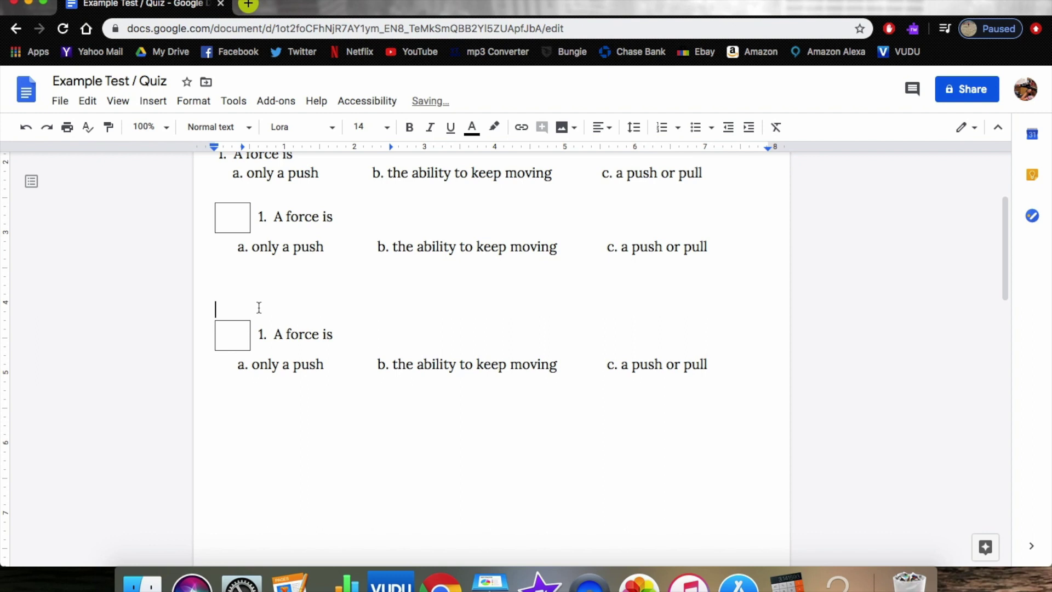
pyautogui.press('BackSpace')
pyautogui.press('BackSpace')
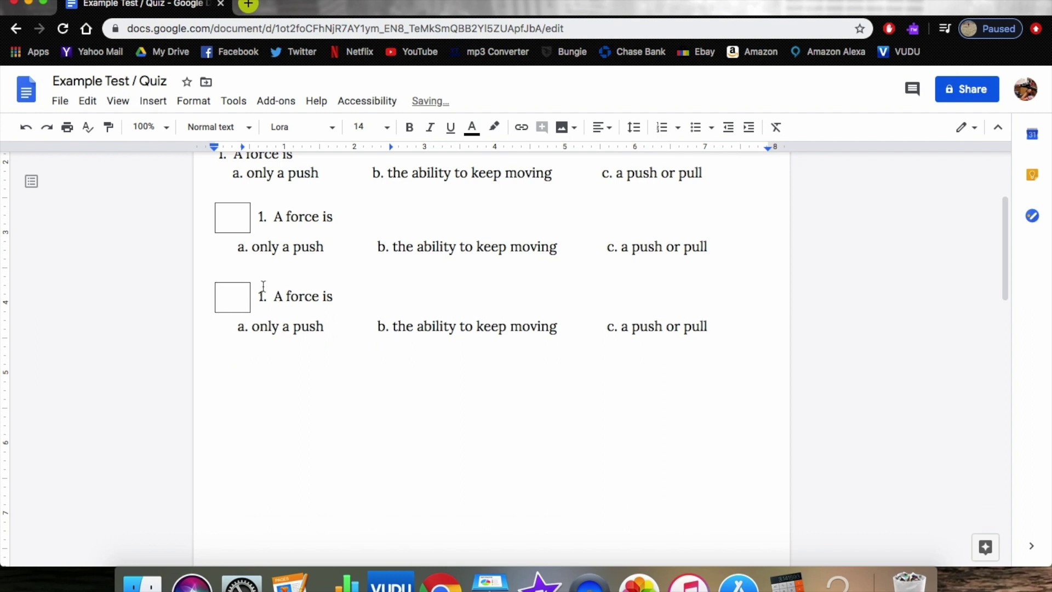
pyautogui.moveTo(226, 301); pyautogui.dragTo(269, 302)
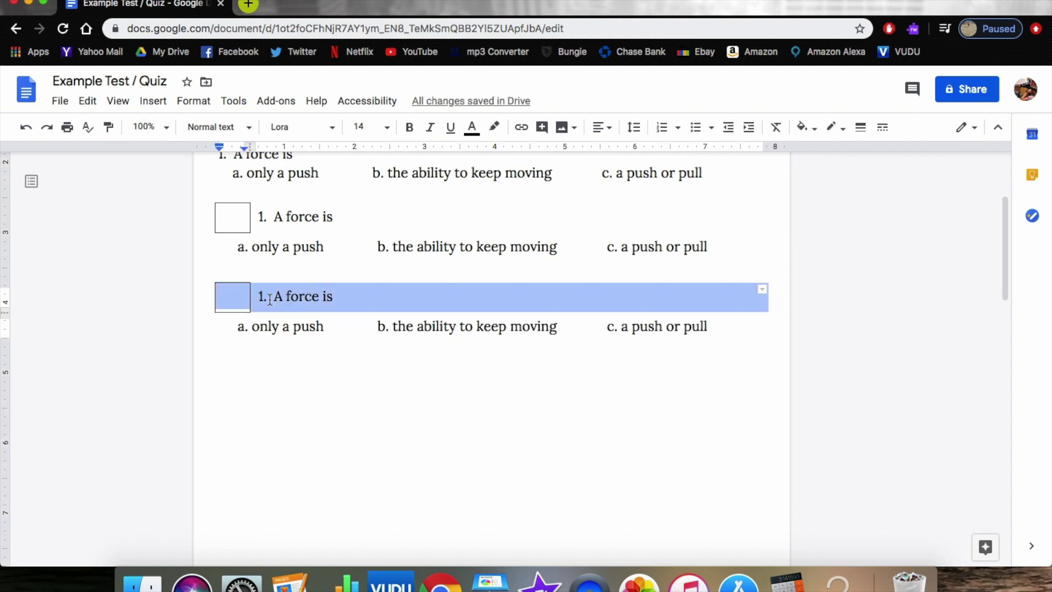
pyautogui.click(290, 406)
pyautogui.scroll(-3, 289, 406)
pyautogui.scroll(-10, 289, 406)
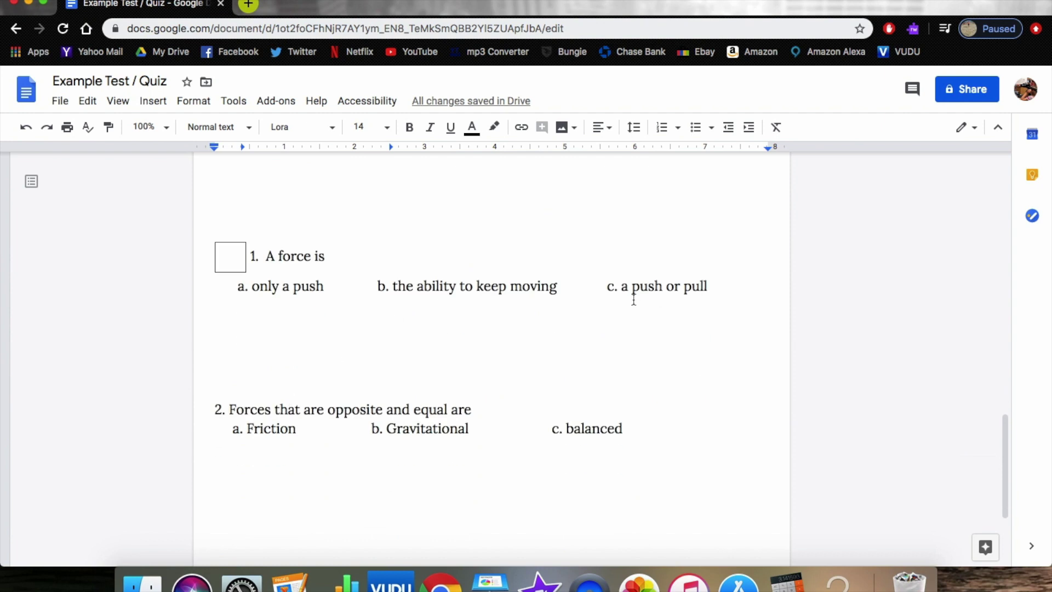
# Delete the stray boxed table above question 2
pyautogui.rightClick(224, 256)
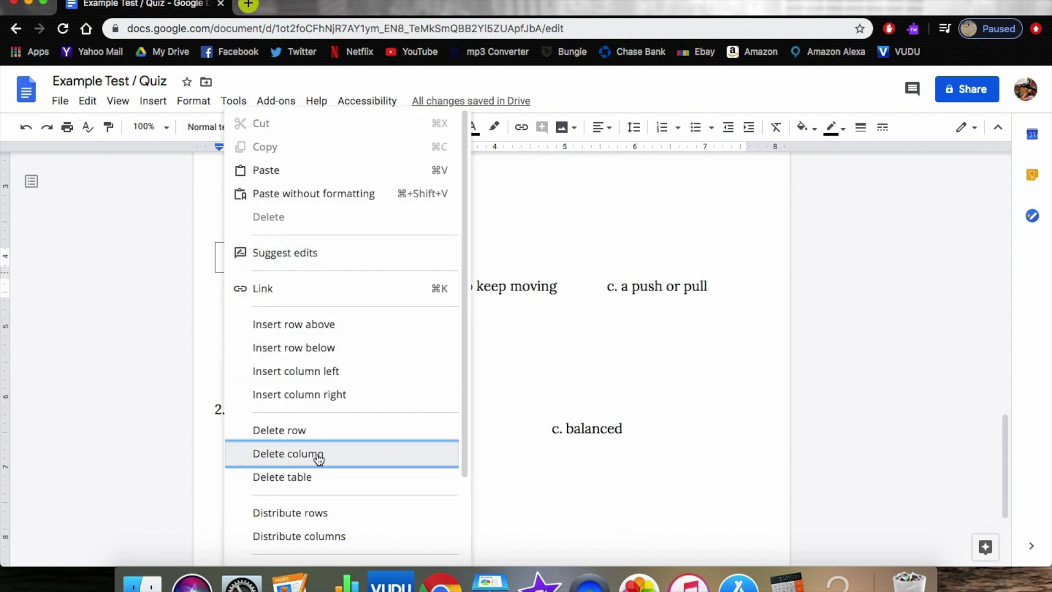
pyautogui.click(317, 472)
pyautogui.scroll(15, 329, 195)
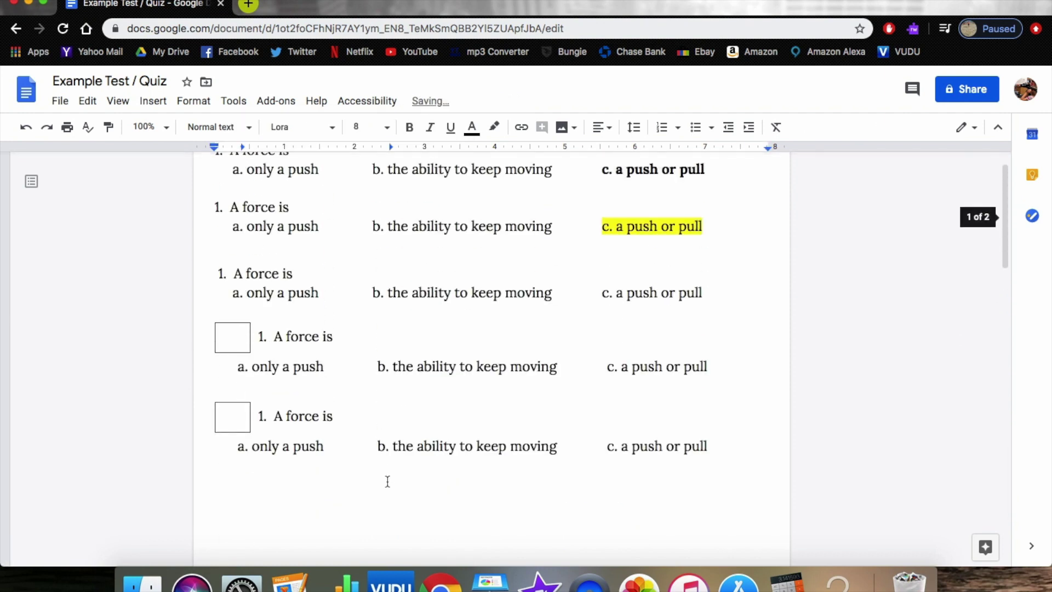
# Delete the blank lines above question 2 to pull it up under the boxed tables
pyautogui.scroll(-15, 389, 505)
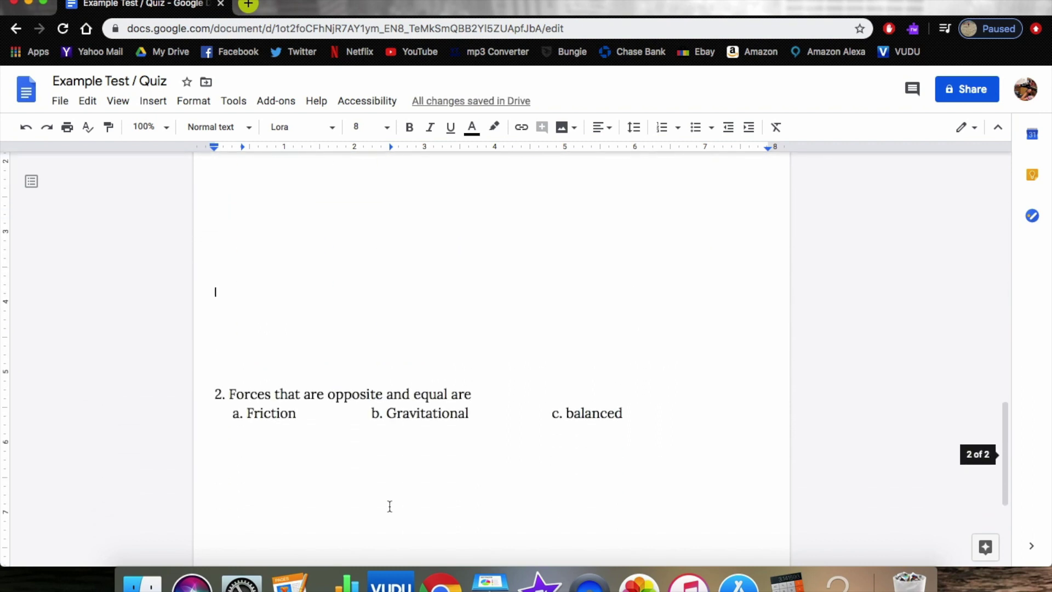
pyautogui.click(263, 343)
pyautogui.press('BackSpace')
pyautogui.press('BackSpace')
pyautogui.press('BackSpace')
pyautogui.press('BackSpace')
pyautogui.press('BackSpace')
pyautogui.press('BackSpace')
pyautogui.press('BackSpace')
pyautogui.press('BackSpace')
pyautogui.press('BackSpace')
pyautogui.press('BackSpace')
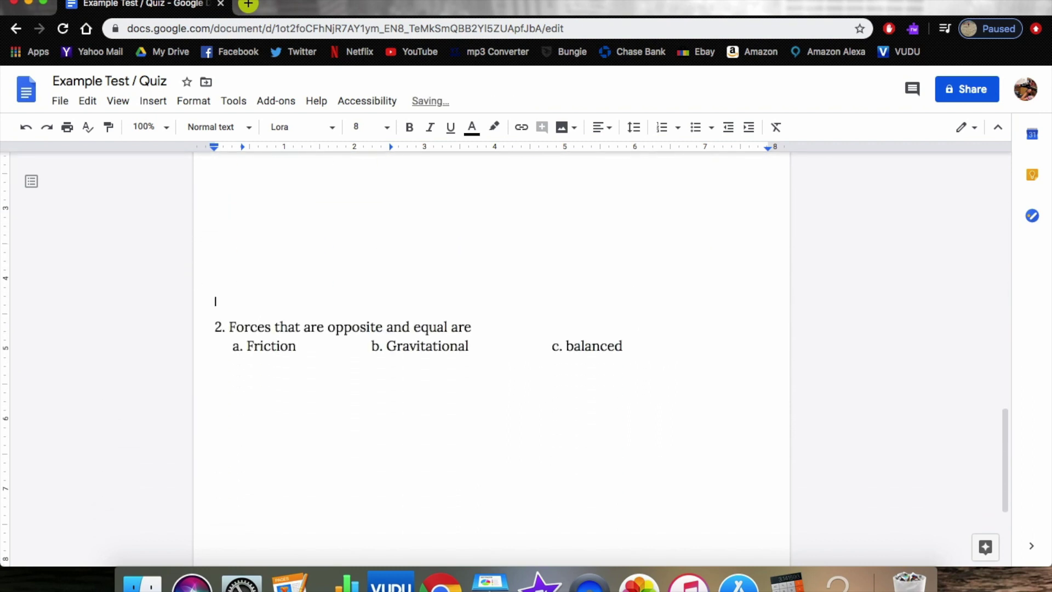
pyautogui.press('BackSpace')
pyautogui.press('BackSpace')
pyautogui.press('BackSpace')
pyautogui.press('BackSpace')
pyautogui.press('BackSpace')
pyautogui.press('BackSpace')
pyautogui.press('BackSpace')
pyautogui.press('BackSpace')
pyautogui.press('BackSpace')
pyautogui.press('BackSpace')
pyautogui.press('BackSpace')
pyautogui.press('BackSpace')
pyautogui.press('BackSpace')
pyautogui.press('BackSpace')
pyautogui.press('BackSpace')
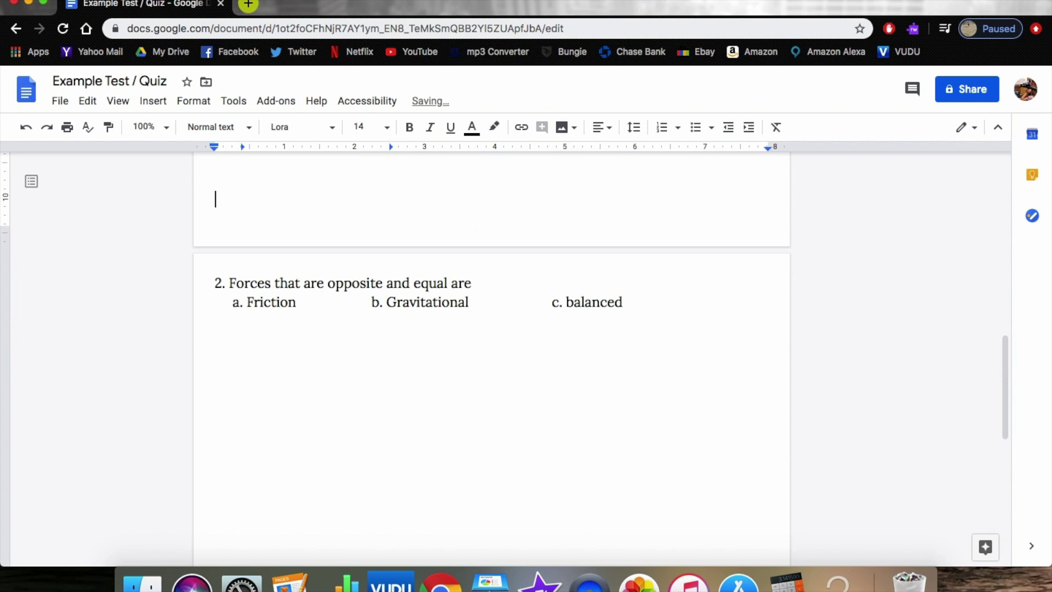
pyautogui.press('BackSpace')
pyautogui.press('BackSpace')
pyautogui.press('BackSpace')
pyautogui.press('BackSpace')
pyautogui.press('BackSpace')
pyautogui.press('BackSpace')
pyautogui.press('BackSpace')
pyautogui.press('BackSpace')
pyautogui.press('BackSpace')
pyautogui.press('BackSpace')
pyautogui.press('BackSpace')
pyautogui.press('BackSpace')
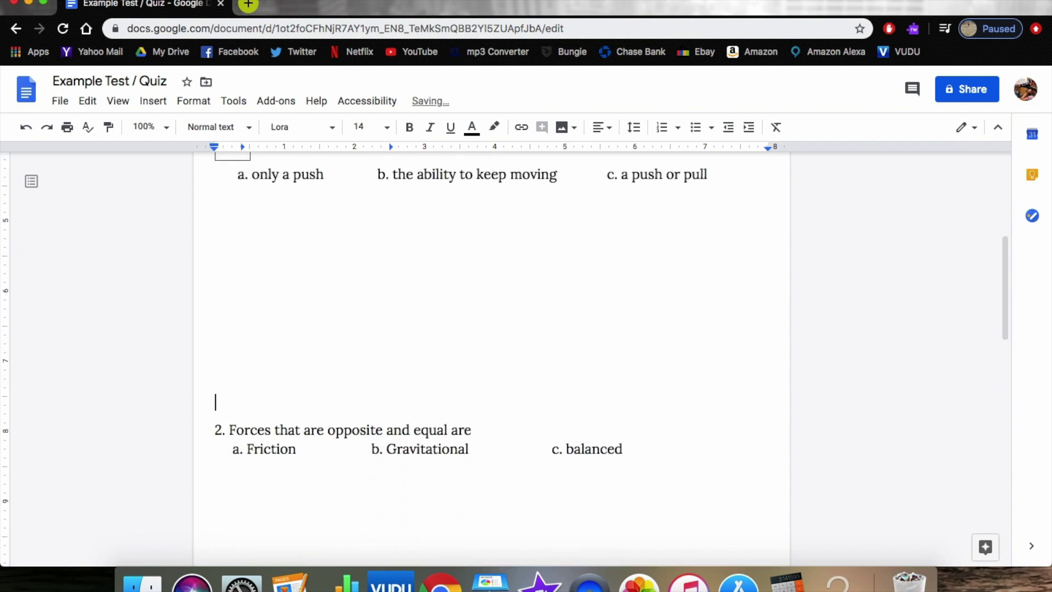
pyautogui.press('BackSpace')
pyautogui.press('BackSpace')
pyautogui.press('BackSpace')
pyautogui.press('BackSpace')
pyautogui.press('BackSpace')
pyautogui.press('BackSpace')
pyautogui.press('BackSpace')
pyautogui.press('BackSpace')
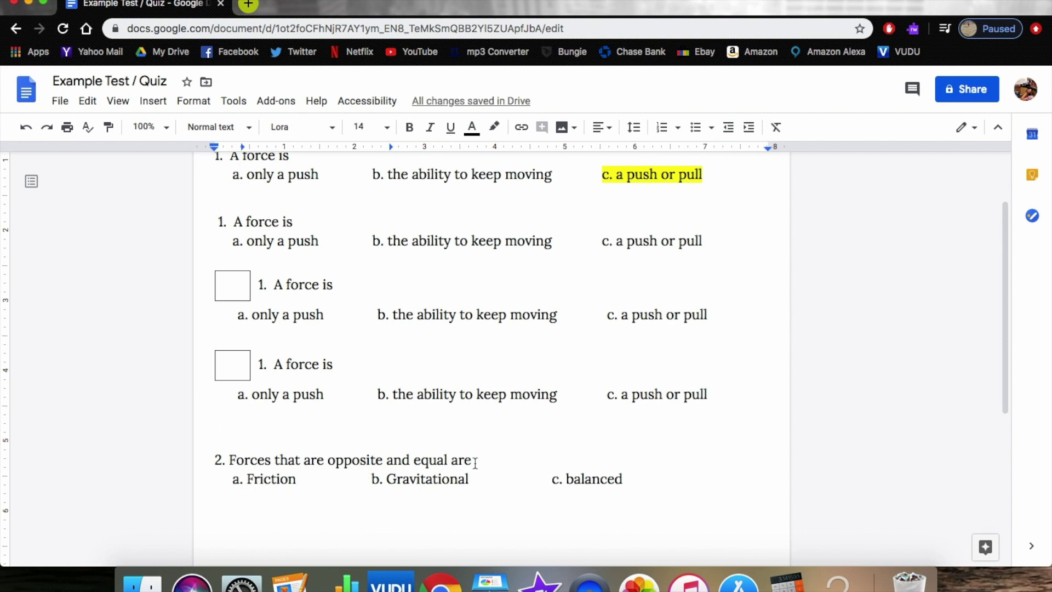
# Replace '1. A force is' in the second boxed table with question 2's wording
pyautogui.moveTo(472, 459); pyautogui.dragTo(208, 459)
pyautogui.press('cmd+c')
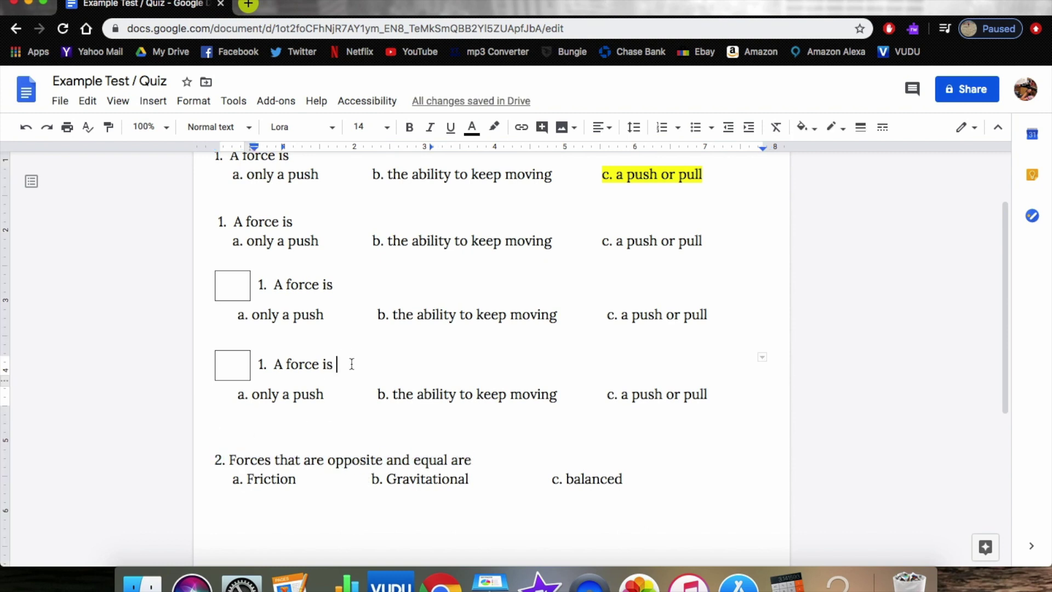
pyautogui.moveTo(350, 364); pyautogui.dragTo(232, 363)
pyautogui.click(270, 364)
pyautogui.moveTo(341, 363); pyautogui.dragTo(261, 362)
pyautogui.press('BackSpace')
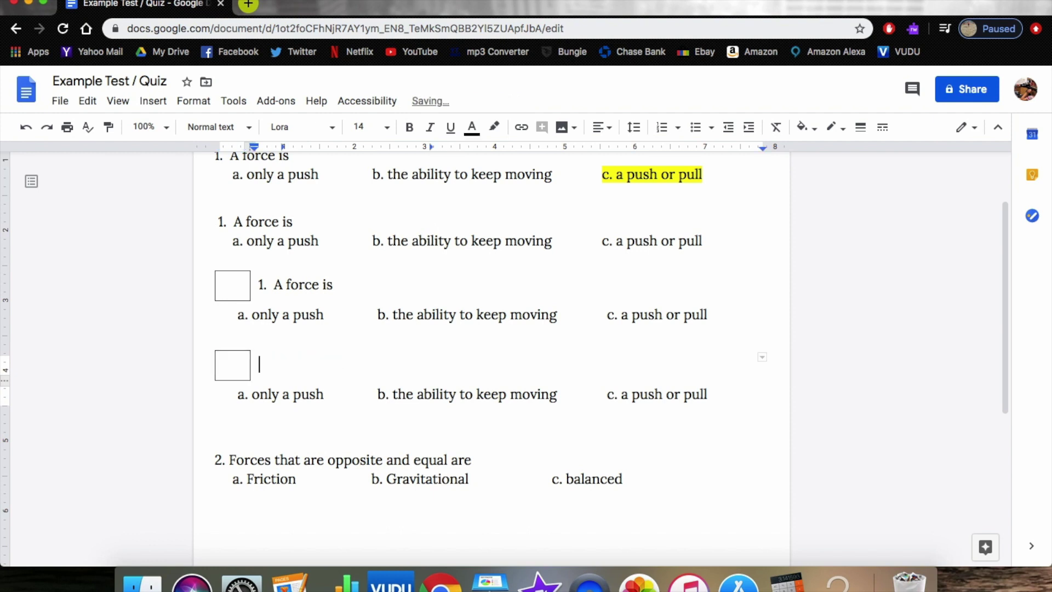
pyautogui.press('cmd+v')
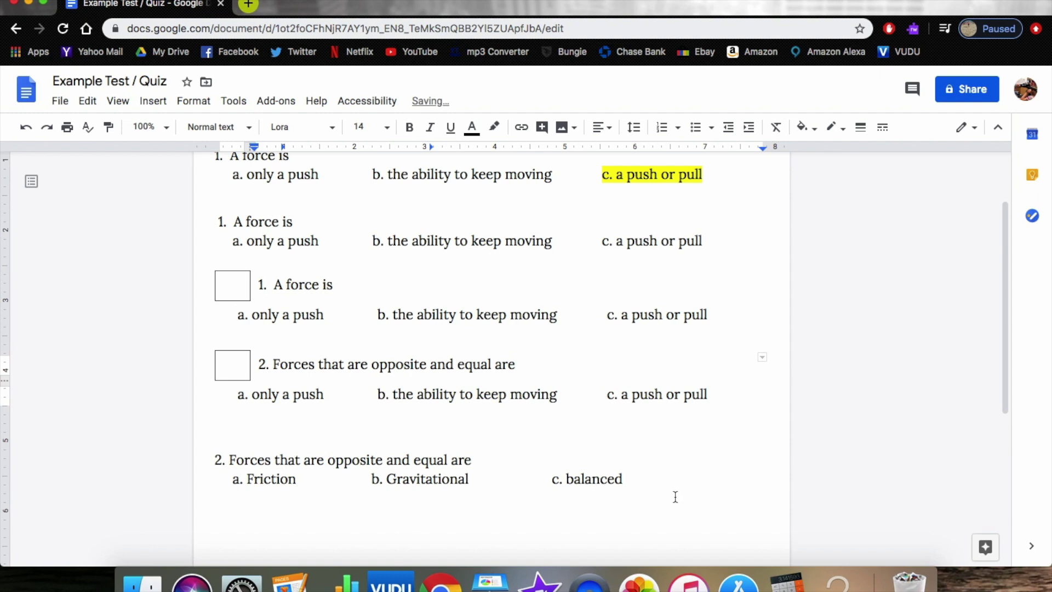
# Paste the Friction, Gravitational, balanced answers into the table and delete the old unboxed question 2
pyautogui.click(623, 479)
pyautogui.moveTo(623, 478); pyautogui.dragTo(214, 484)
pyautogui.press('super+c')
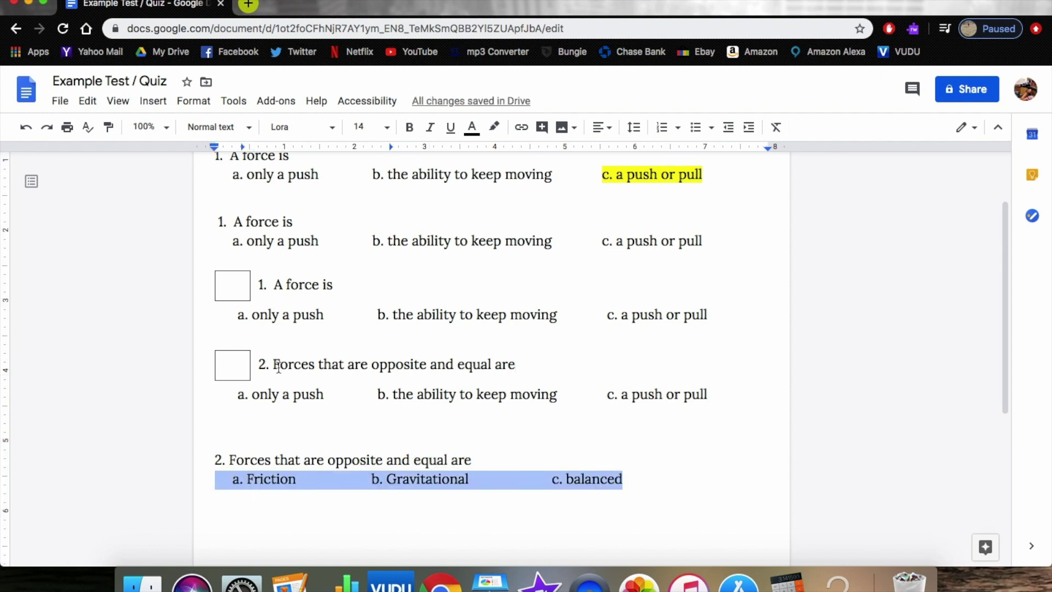
pyautogui.tripleClick(280, 394)
pyautogui.press('BackSpace')
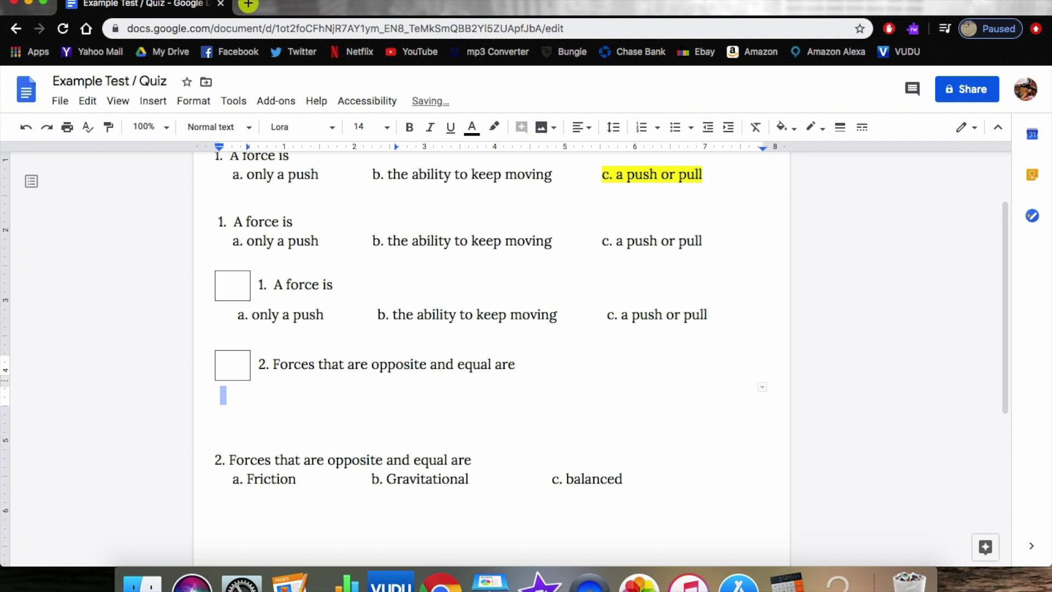
pyautogui.press('super+v')
pyautogui.moveTo(624, 480); pyautogui.dragTo(213, 446)
pyautogui.press('BackSpace')
pyautogui.press('BackSpace')
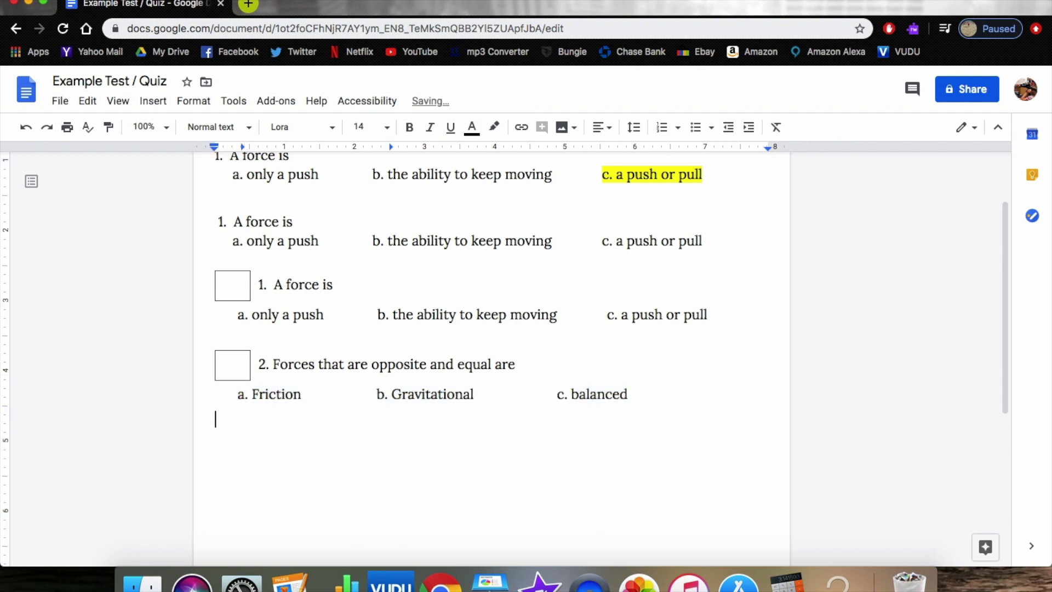
pyautogui.click(239, 363)
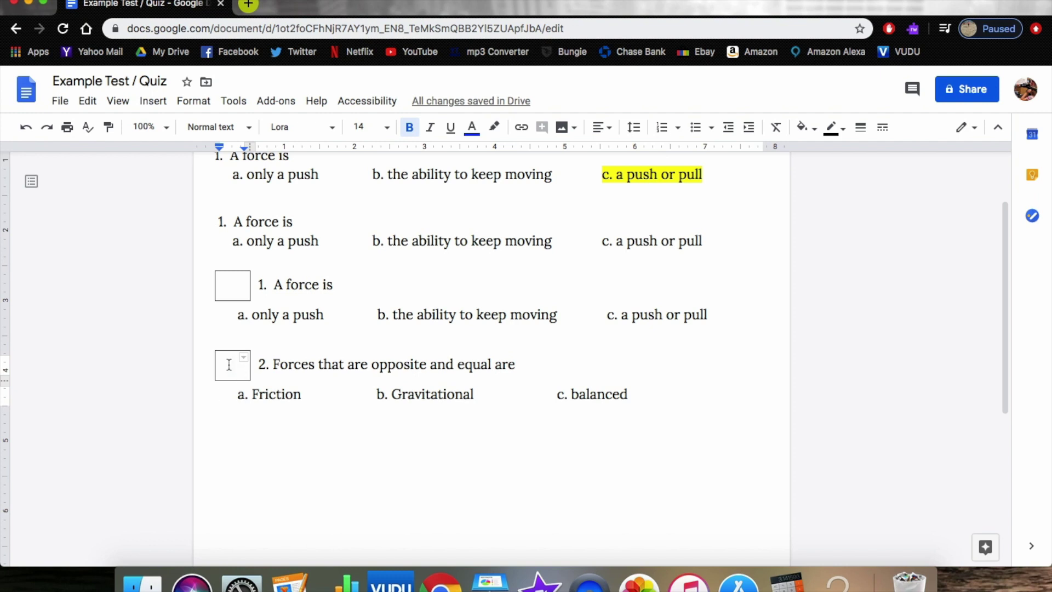
pyautogui.moveTo(228, 363); pyautogui.dragTo(445, 409)
# Clear question 2's text and put '?' placeholders in the box, beside it, and below it
pyautogui.press('BackSpace')
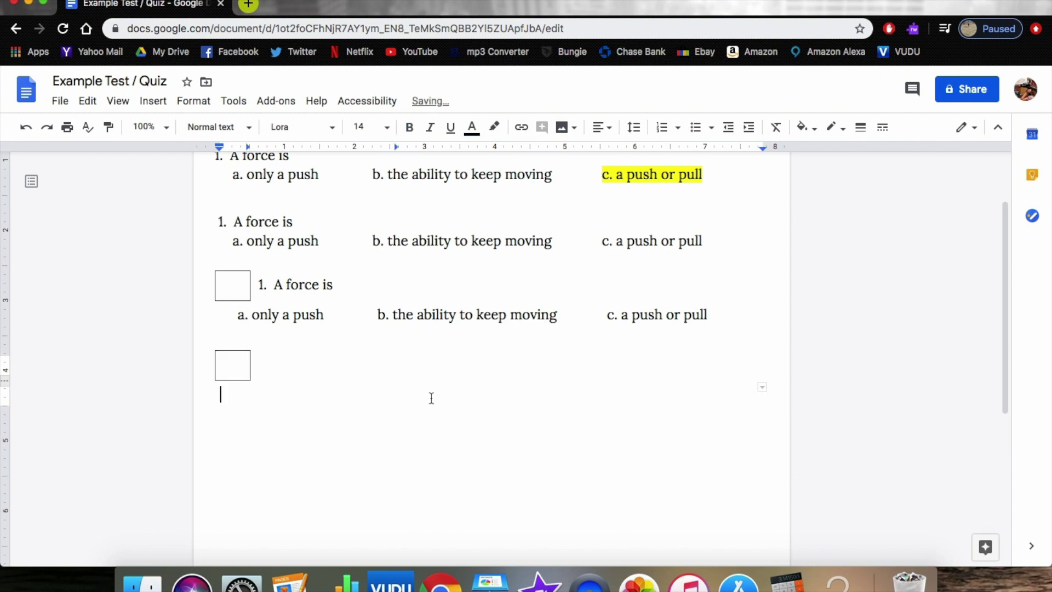
pyautogui.click(235, 367)
pyautogui.write('?')
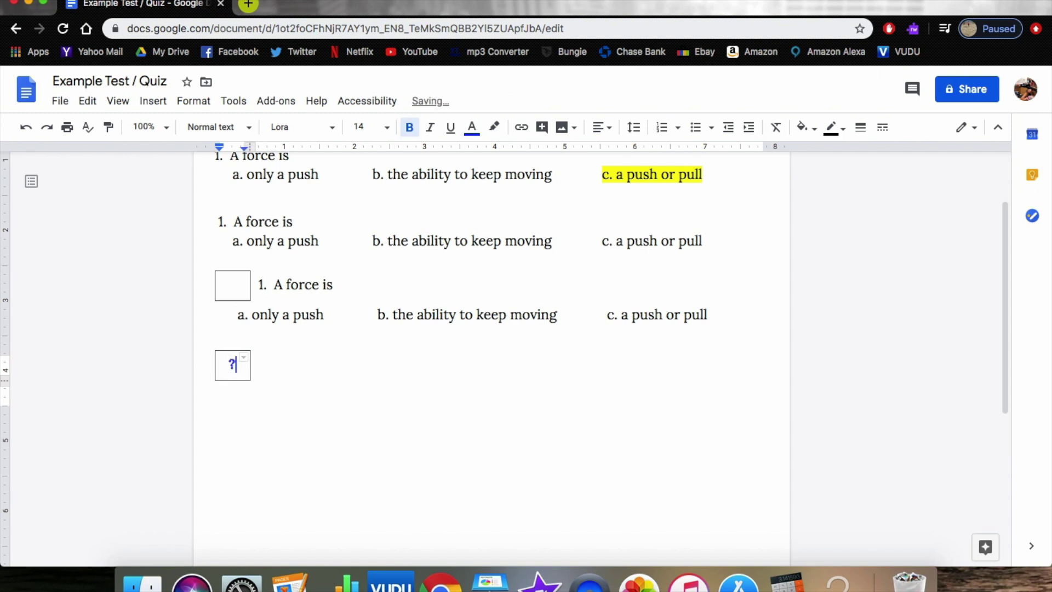
pyautogui.click(290, 368)
pyautogui.write('?')
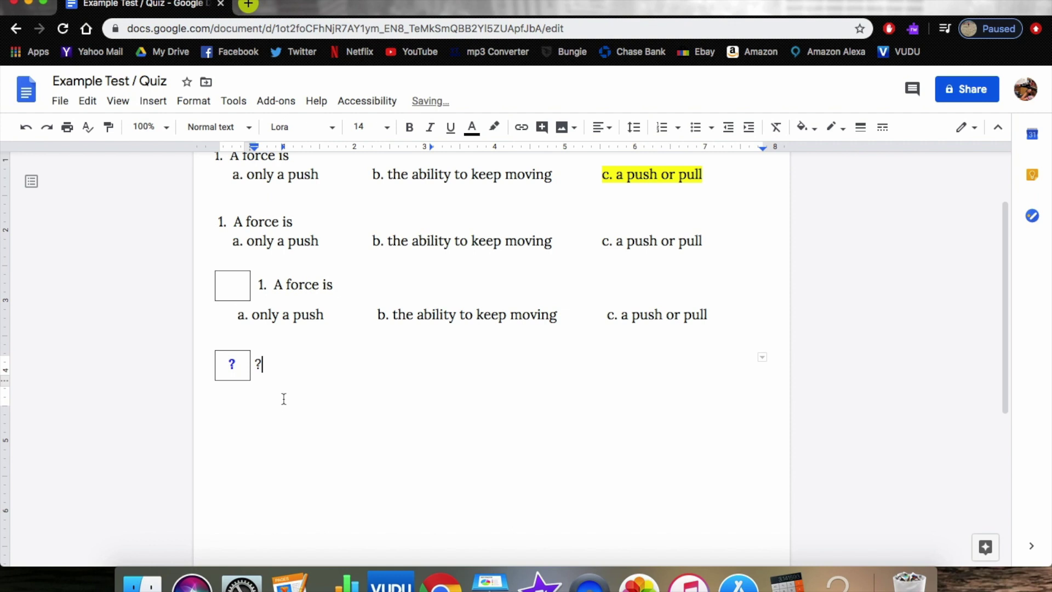
pyautogui.press('Return')
pyautogui.write('?')
# Delete question 1's boxed table, then the remaining questions and blank lines above the template
pyautogui.moveTo(716, 313); pyautogui.dragTo(447, 310)
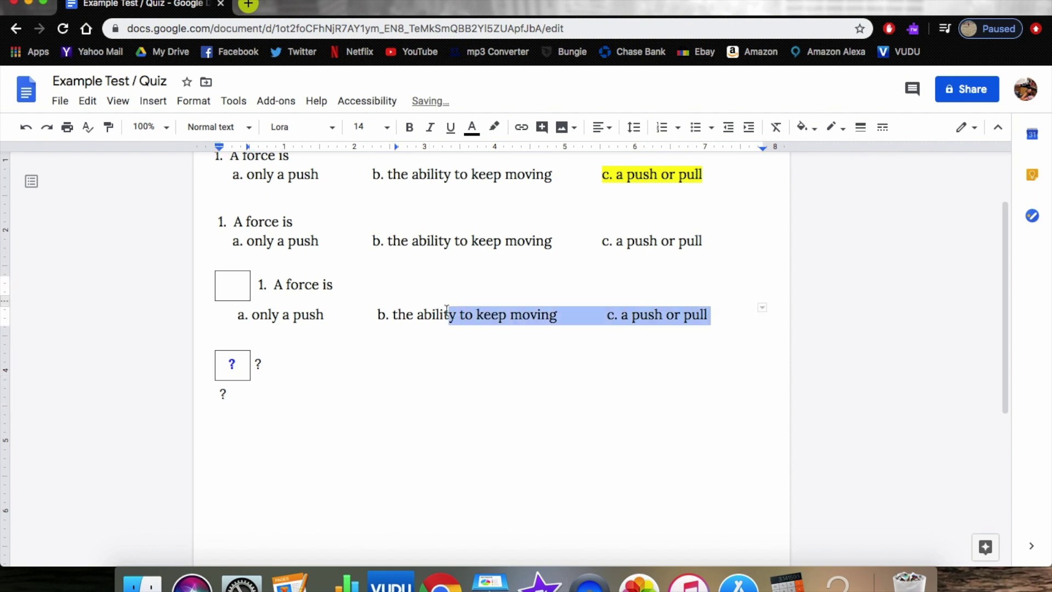
pyautogui.rightClick(234, 285)
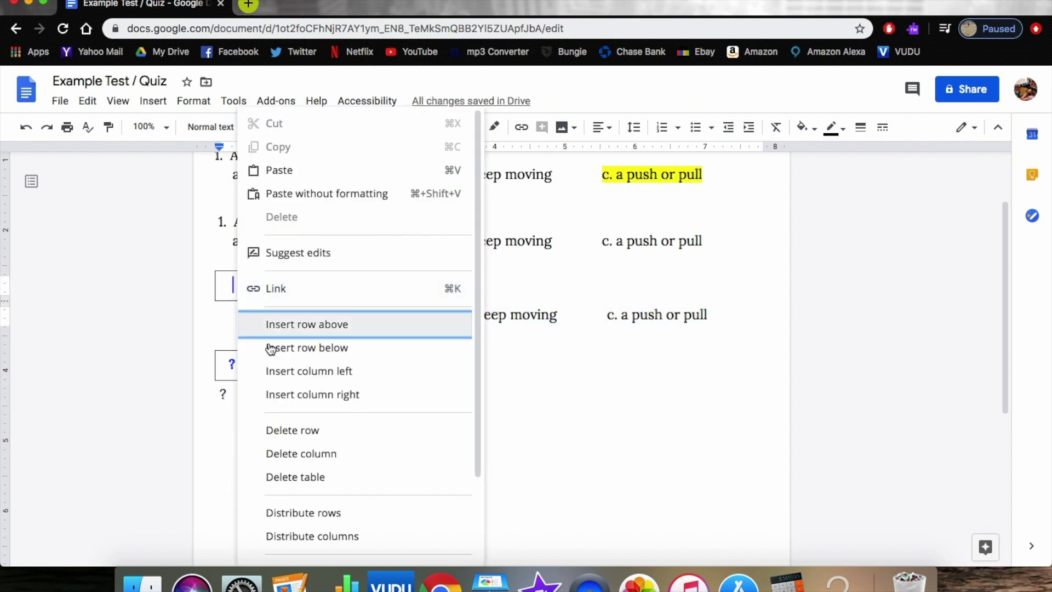
pyautogui.click(299, 476)
pyautogui.moveTo(706, 331); pyautogui.dragTo(156, 148)
pyautogui.press('BackSpace')
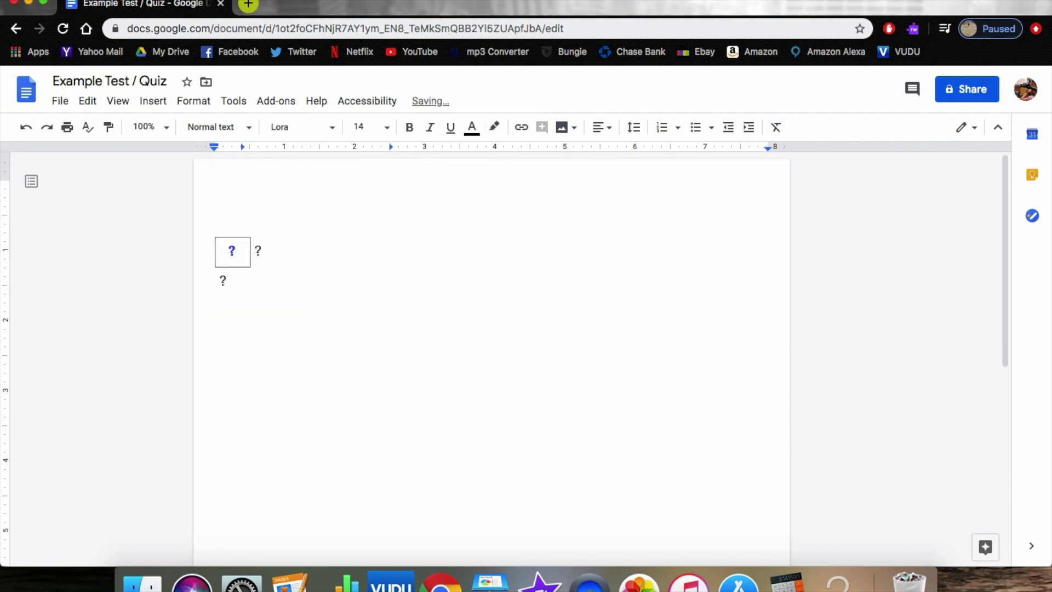
pyautogui.click(240, 223)
pyautogui.press('BackSpace')
pyautogui.press('BackSpace')
pyautogui.moveTo(216, 188); pyautogui.dragTo(340, 237)
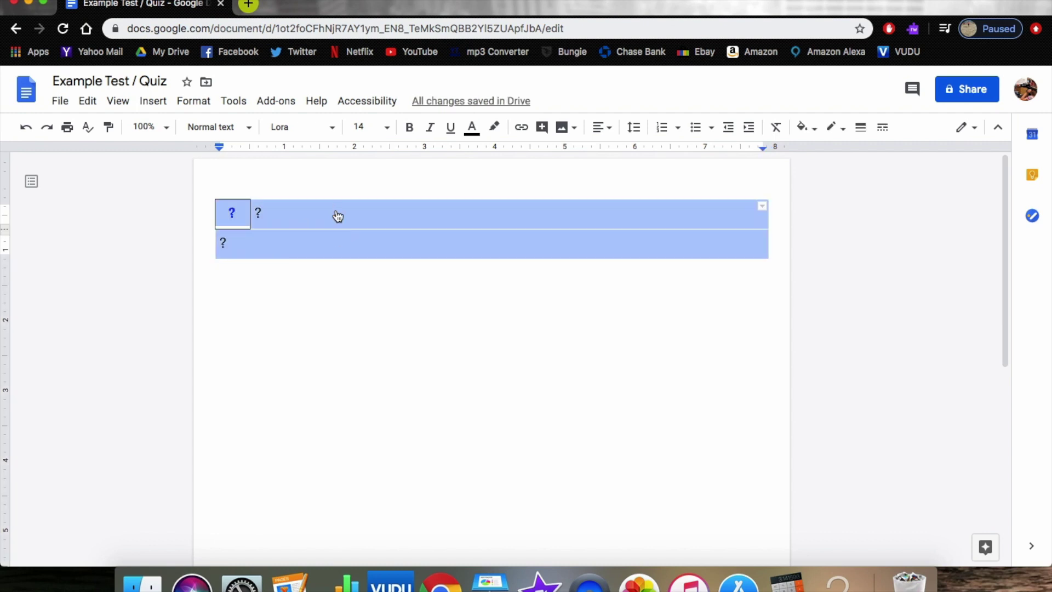
pyautogui.rightClick(336, 215)
pyautogui.click(383, 148)
pyautogui.click(343, 296)
pyautogui.press('super+v')
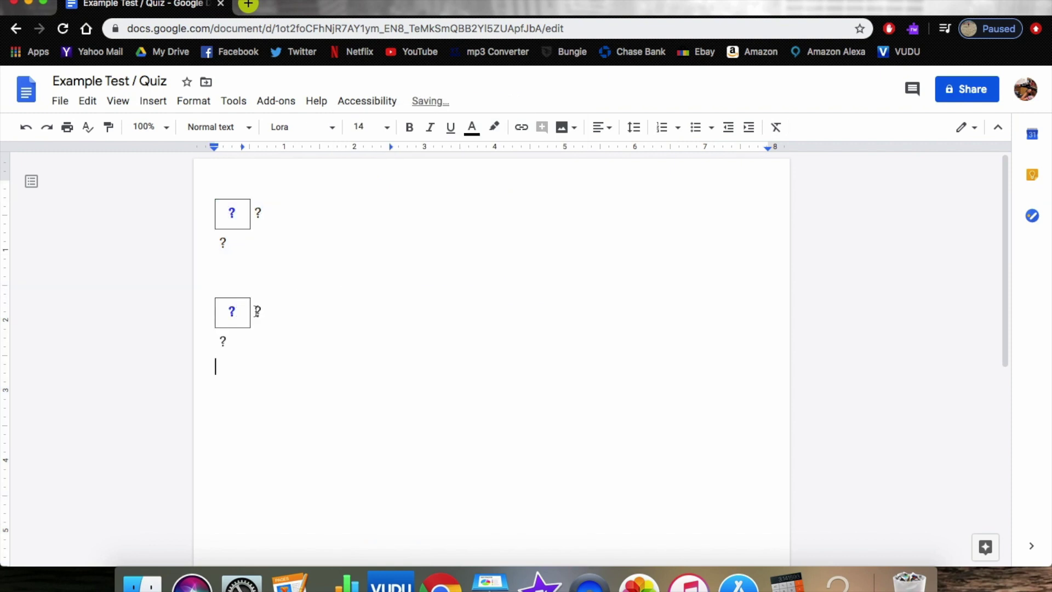
pyautogui.moveTo(260, 310); pyautogui.dragTo(269, 348)
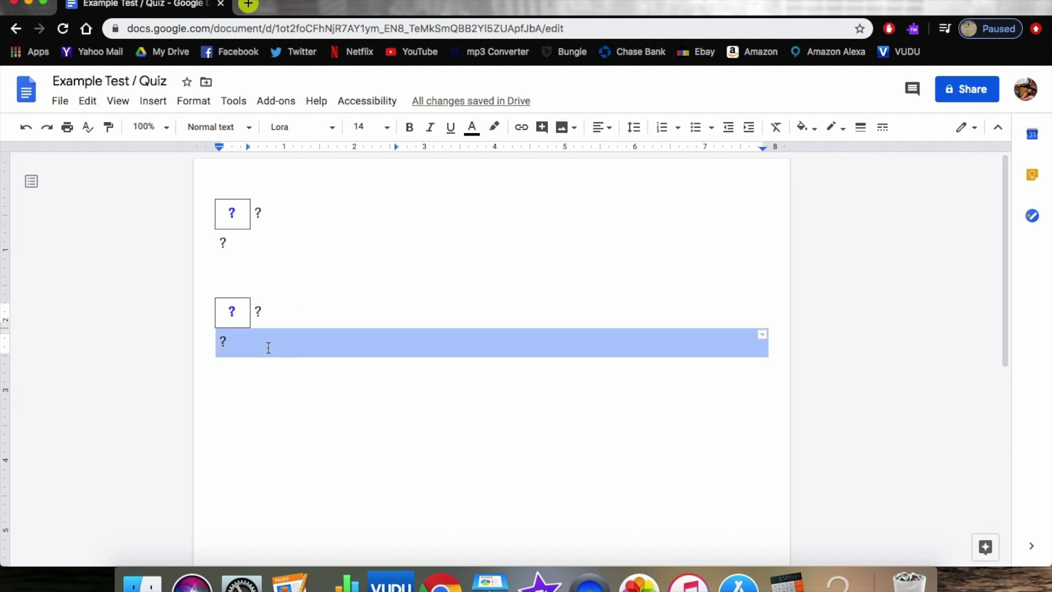
pyautogui.click(240, 311)
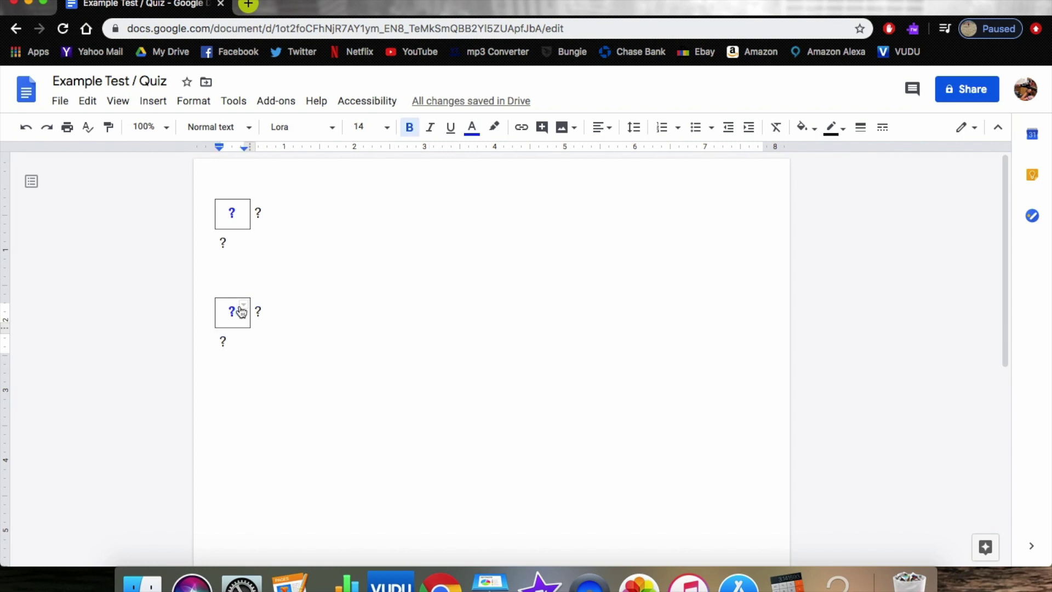
pyautogui.press('BackSpace')
pyautogui.rightClick(238, 313)
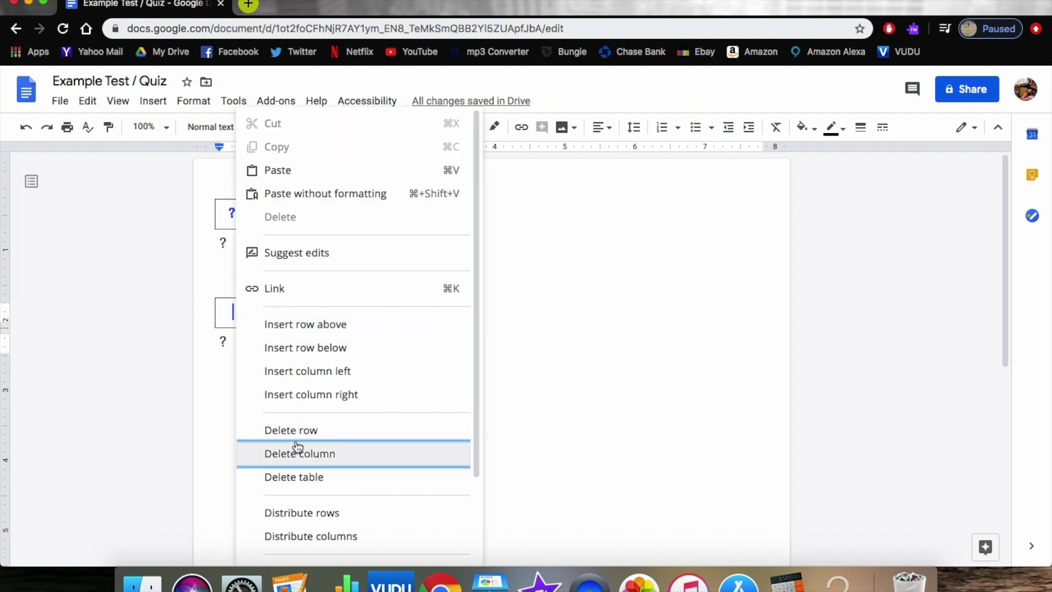
pyautogui.click(300, 477)
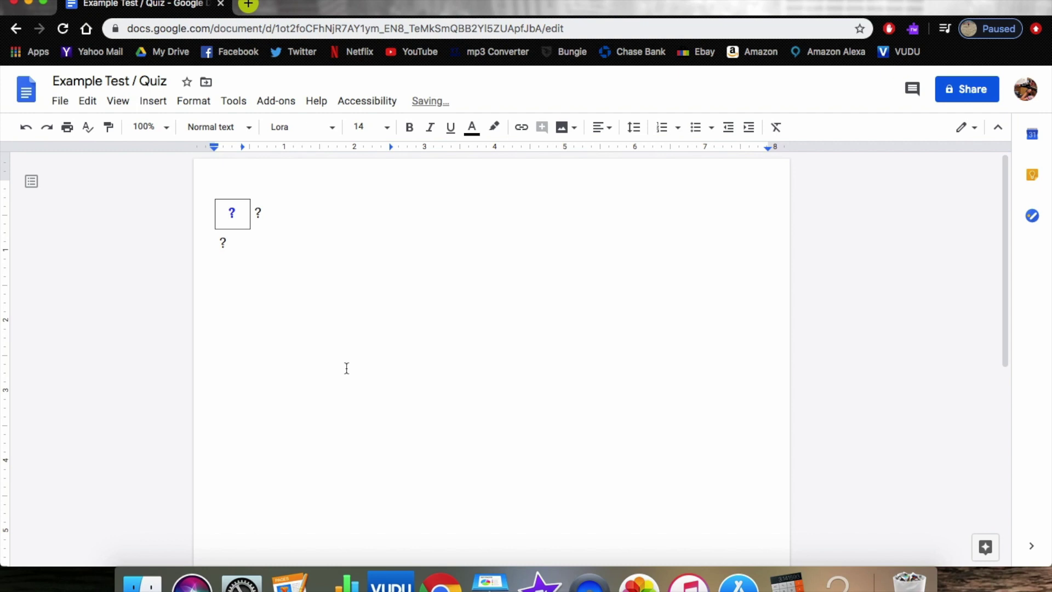